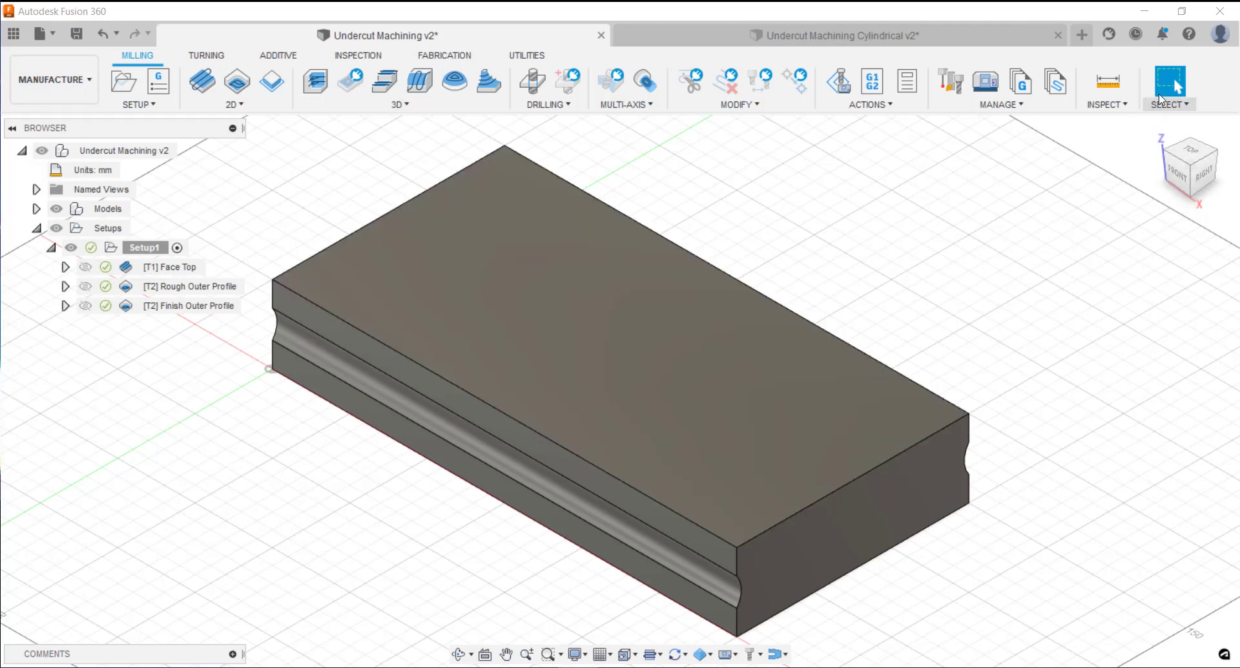
Step: Review the Manufacture preview features in the preferences, checking the Blend Strategy option
left_click(1220, 35)
left_click(1179, 83)
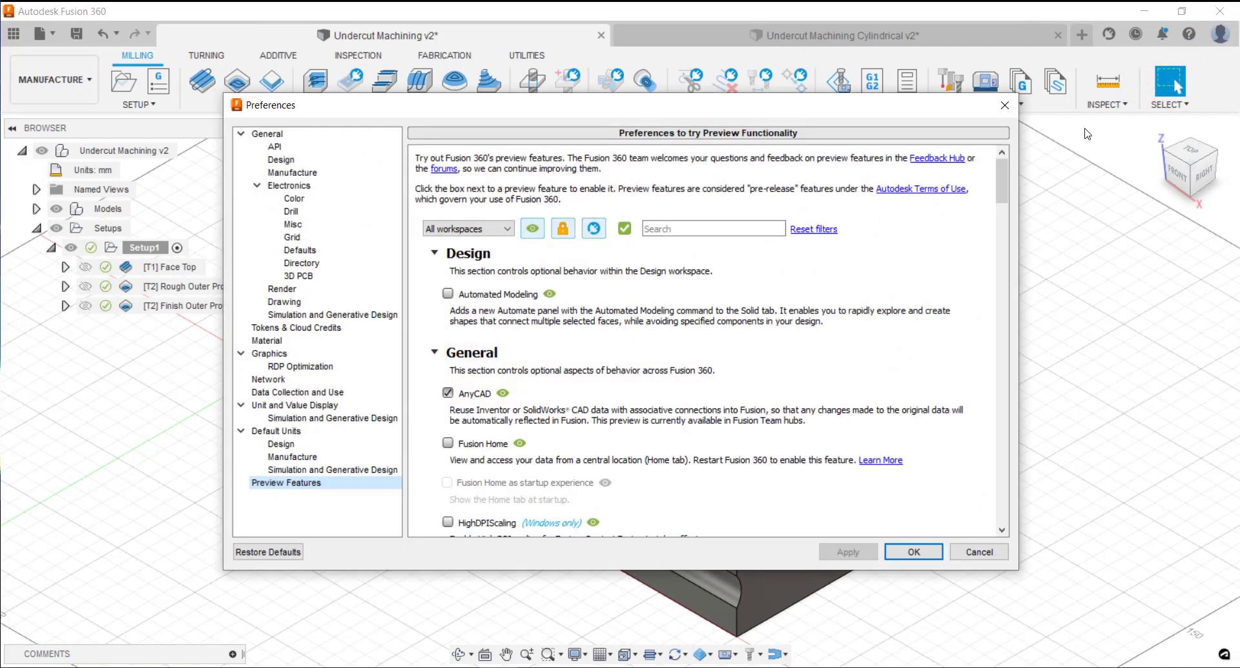
scroll(762, 385, "down", 6)
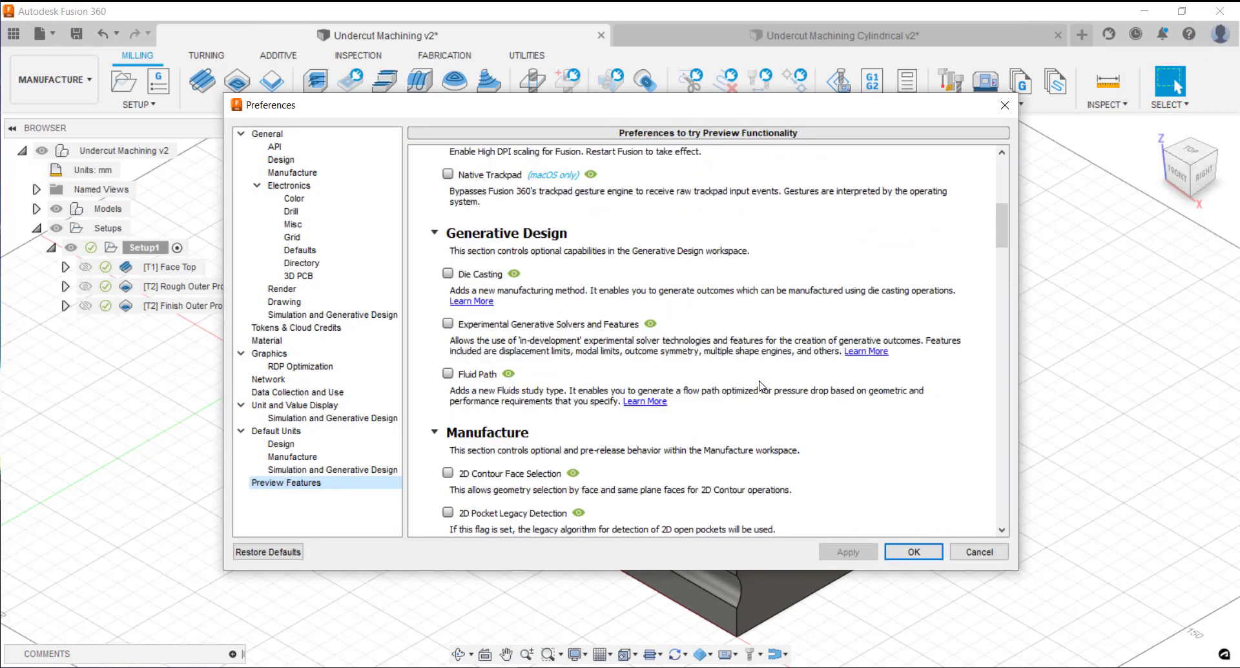
scroll(762, 385, "down", 4)
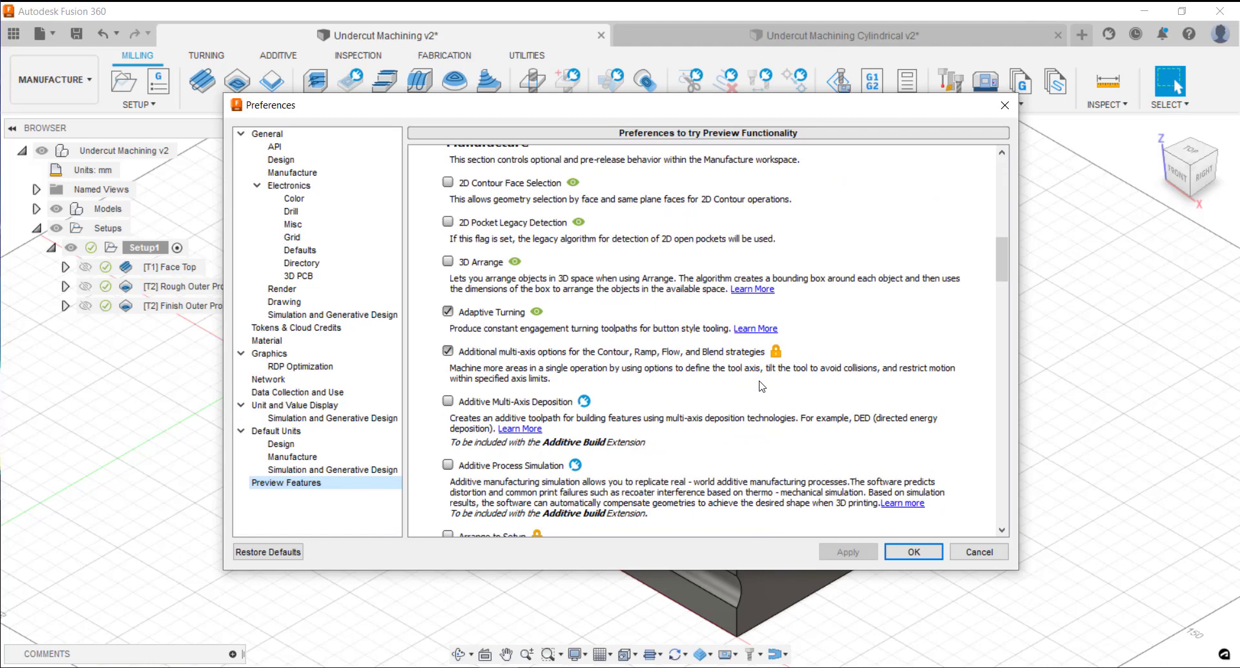
scroll(762, 385, "down", 5)
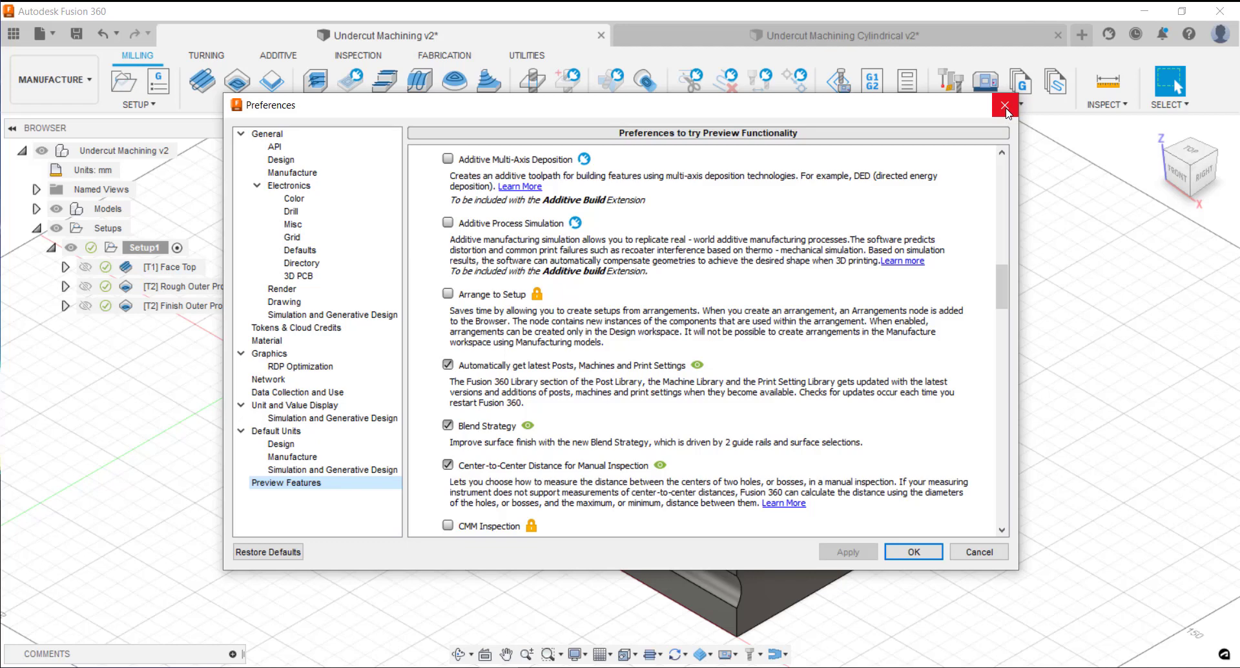
left_click(912, 549)
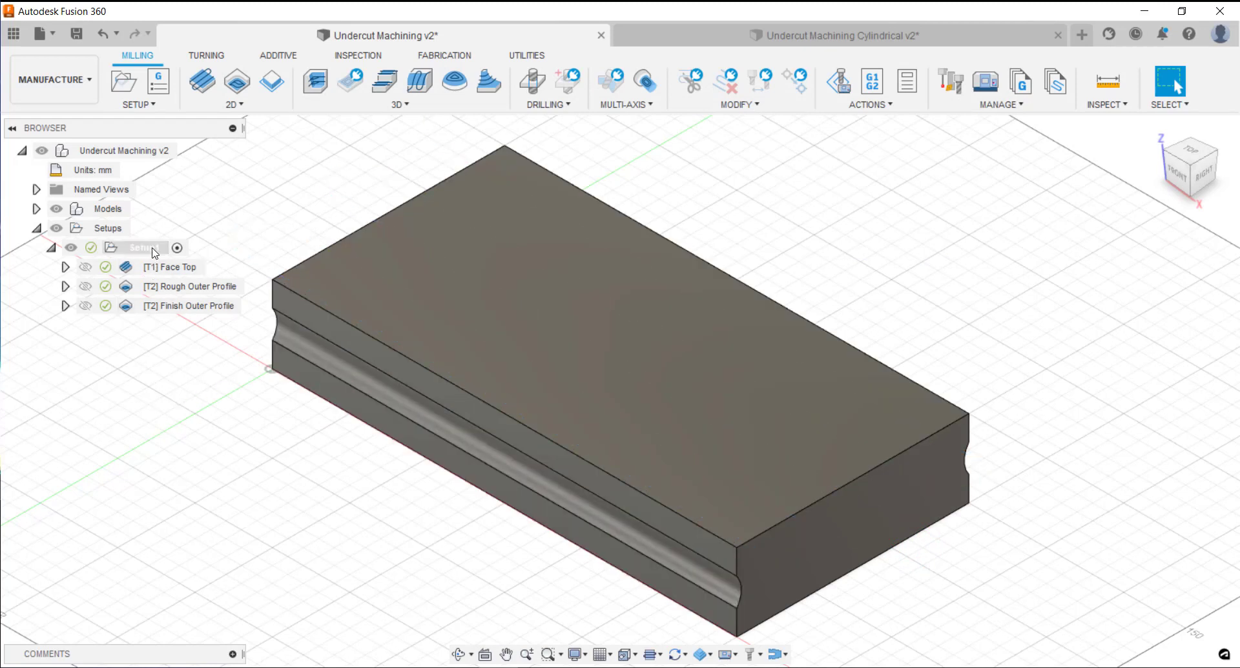
Step: Run Accessibility Analysis in Setup1 to check the block for undercut areas
double_click(155, 253)
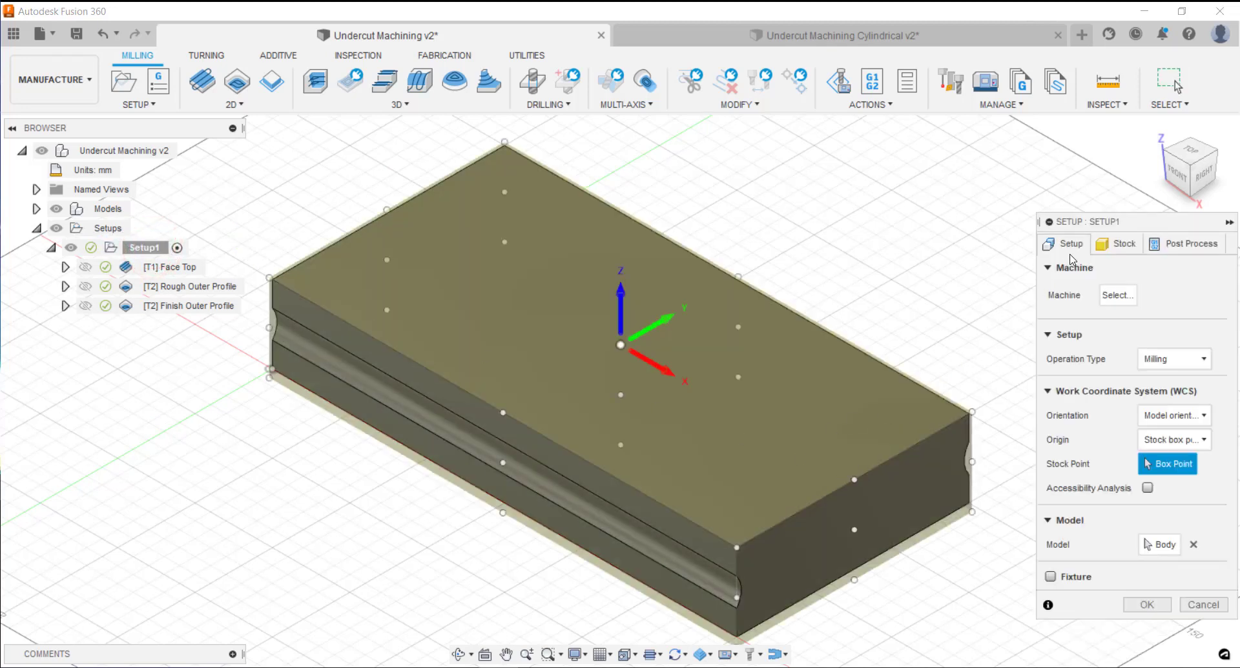
left_click_drag(1116, 219, 1046, 157)
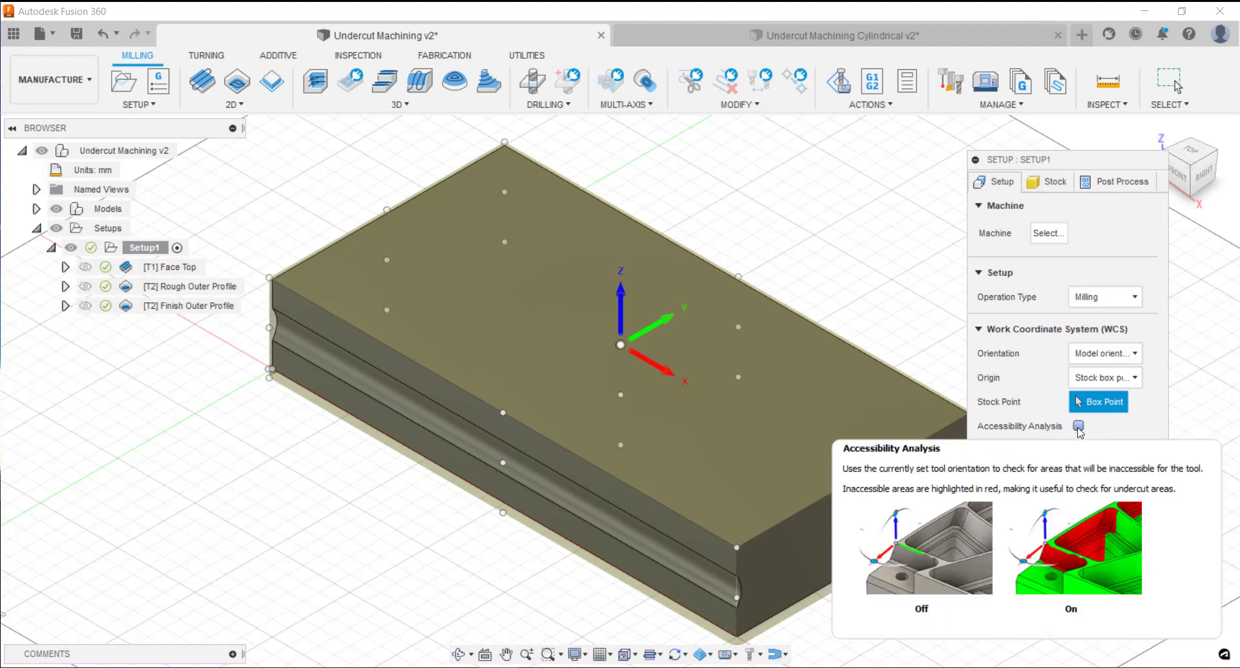
left_click(1078, 426)
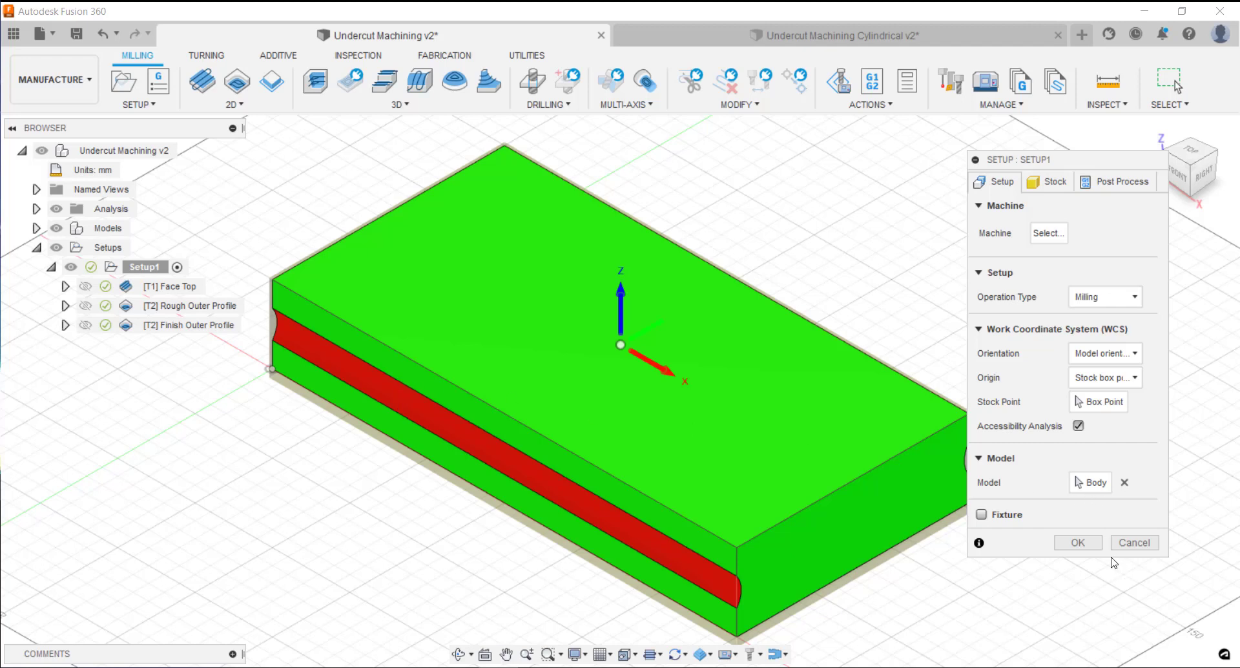
left_click(1076, 541)
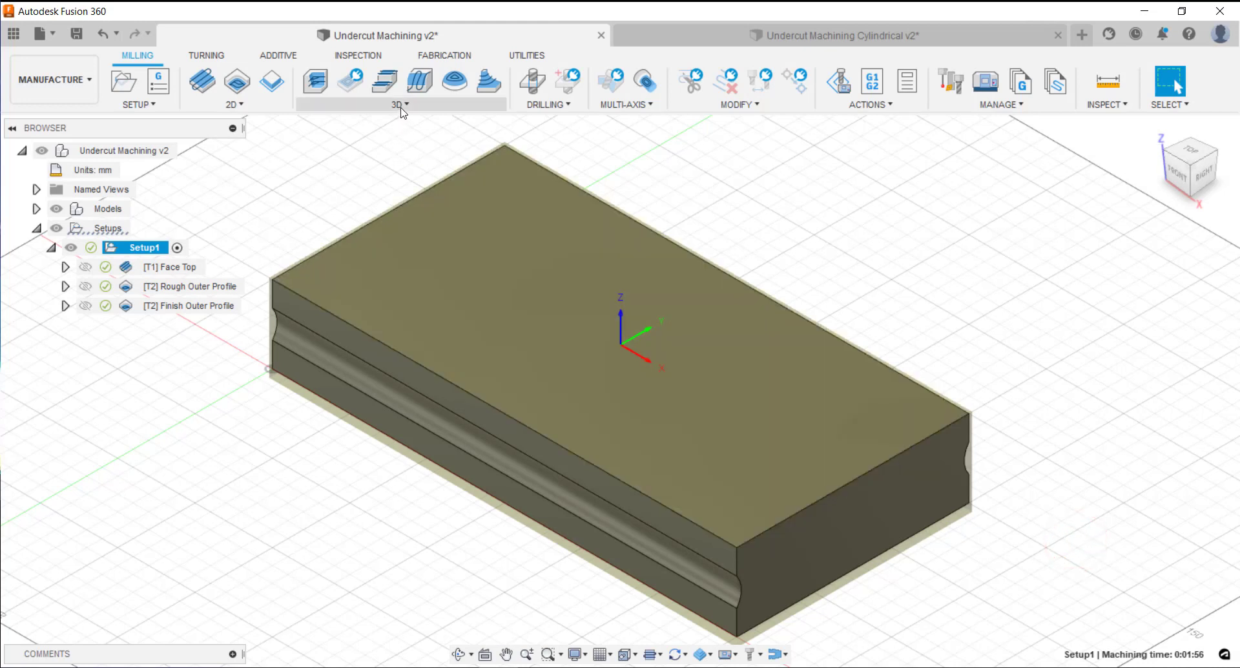
Step: Create a 3D Blend operation using tool 3, the Ø16mm R8mm lollipop mill
left_click(400, 107)
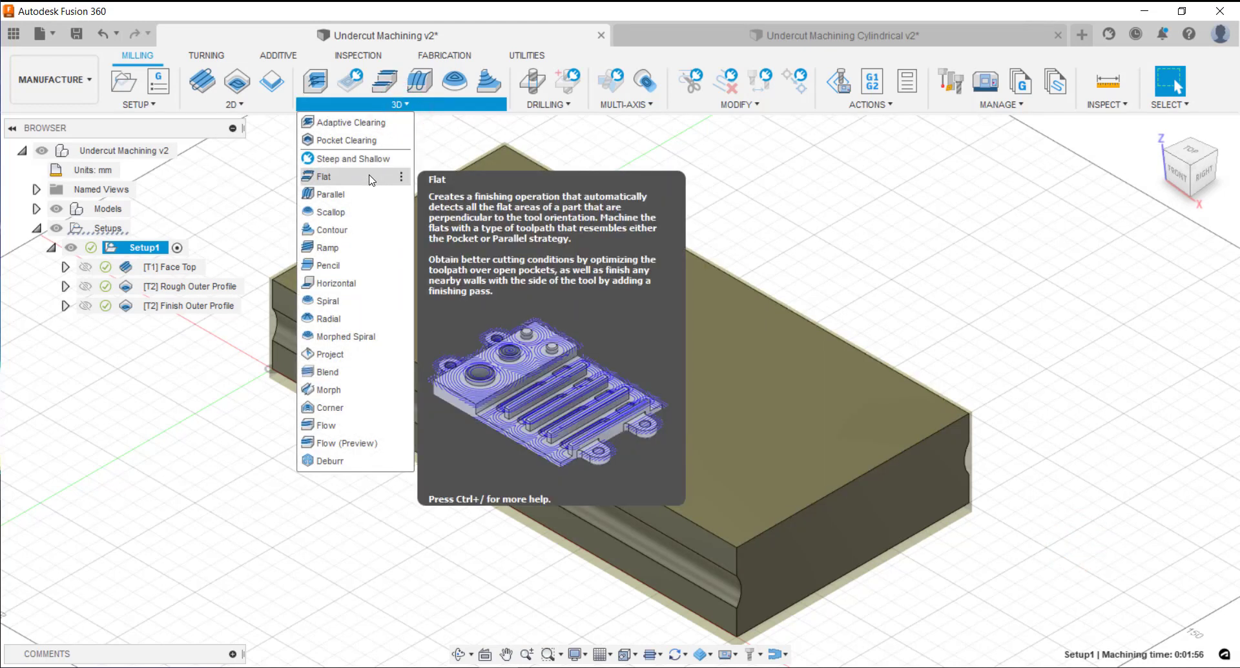
left_click(327, 372)
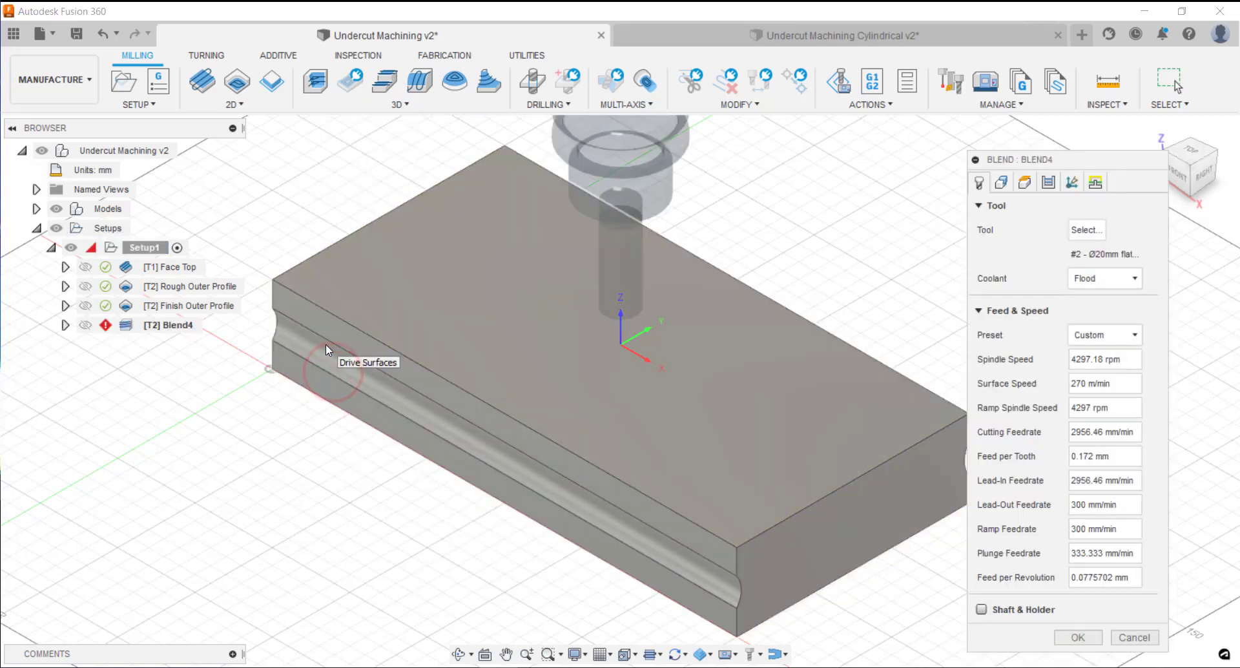
left_click(1087, 229)
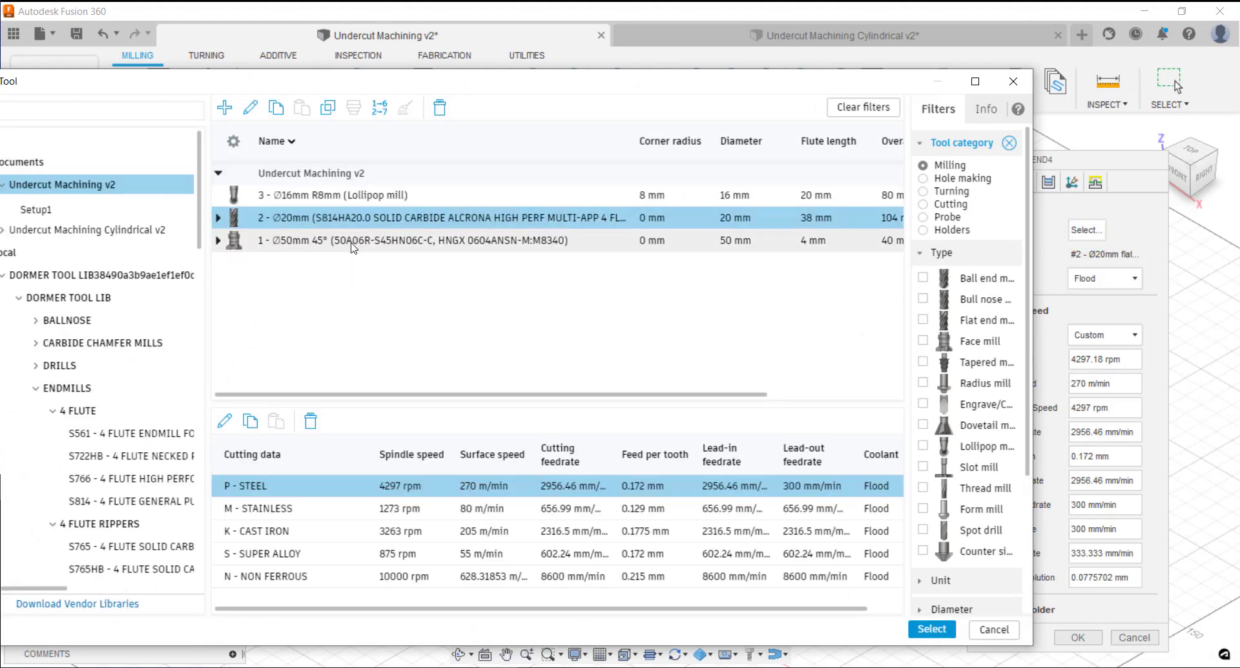
left_click(308, 195)
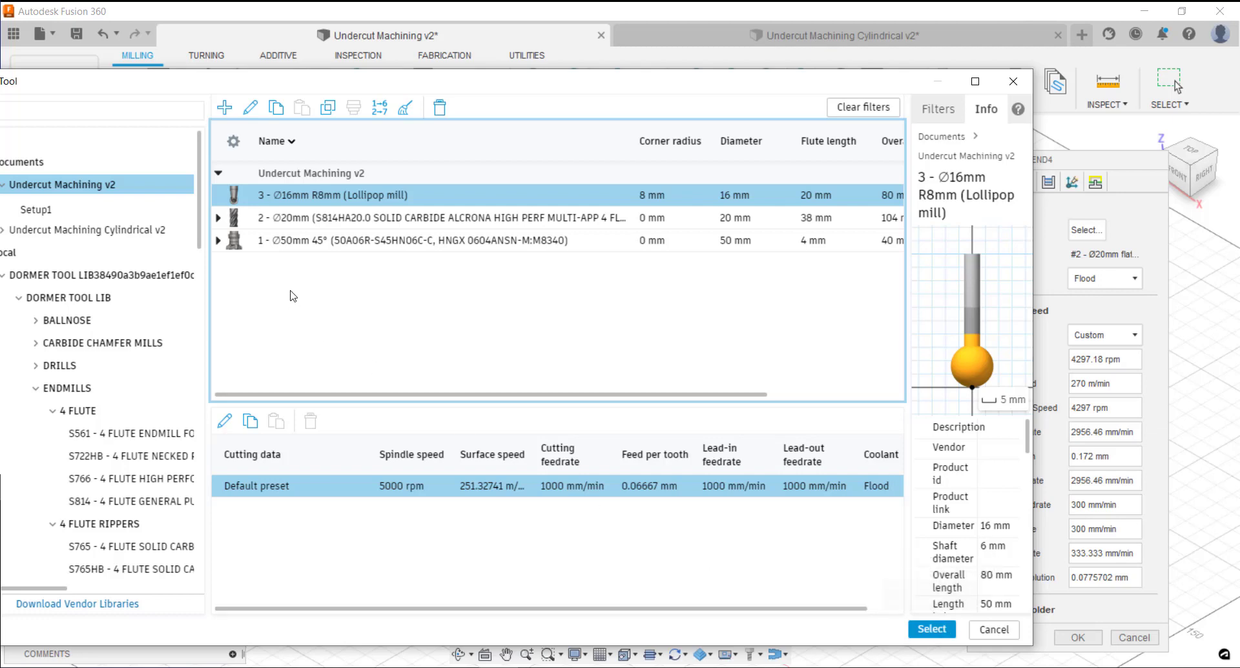
left_click(349, 197)
double_click(349, 197)
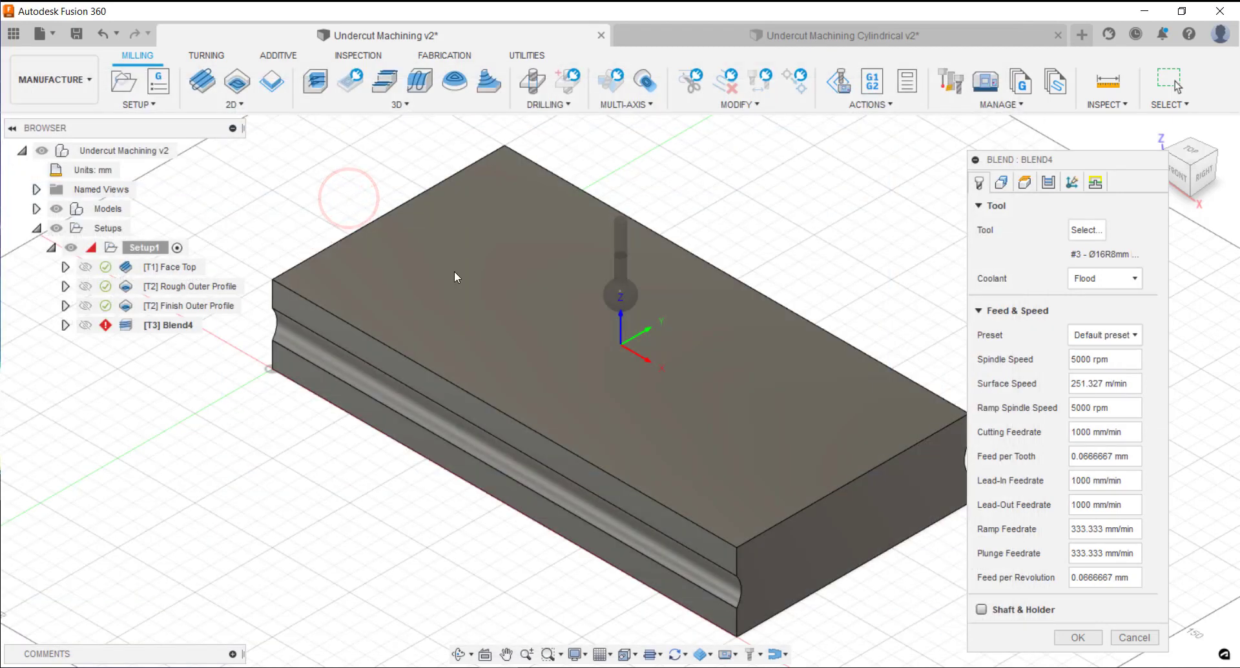
Step: Set the front concave groove face as the Blend drive surface and its two long edges as drive curves
left_click(1002, 184)
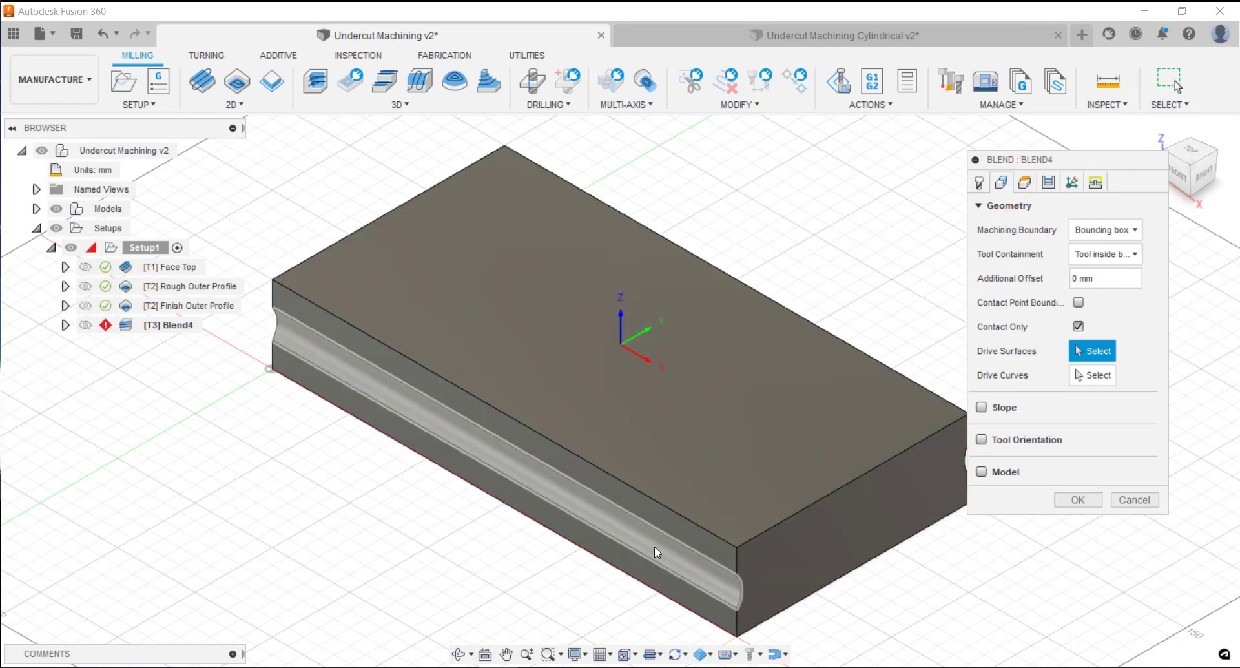
left_click(655, 548)
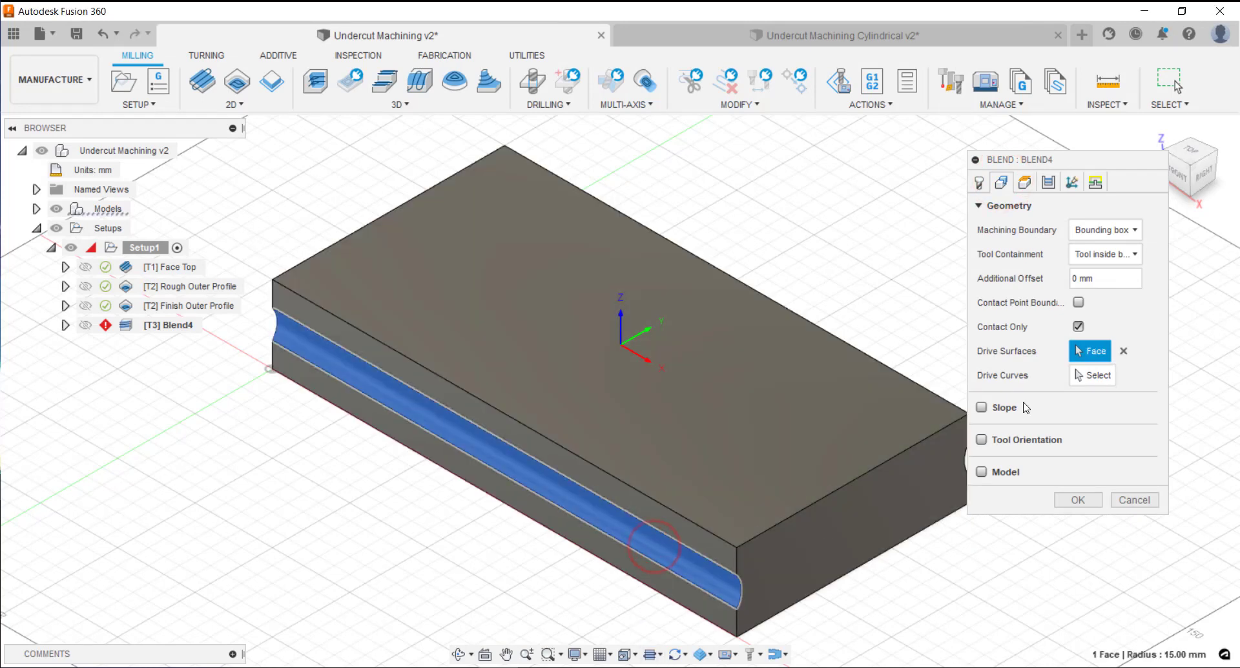
left_click(1077, 376)
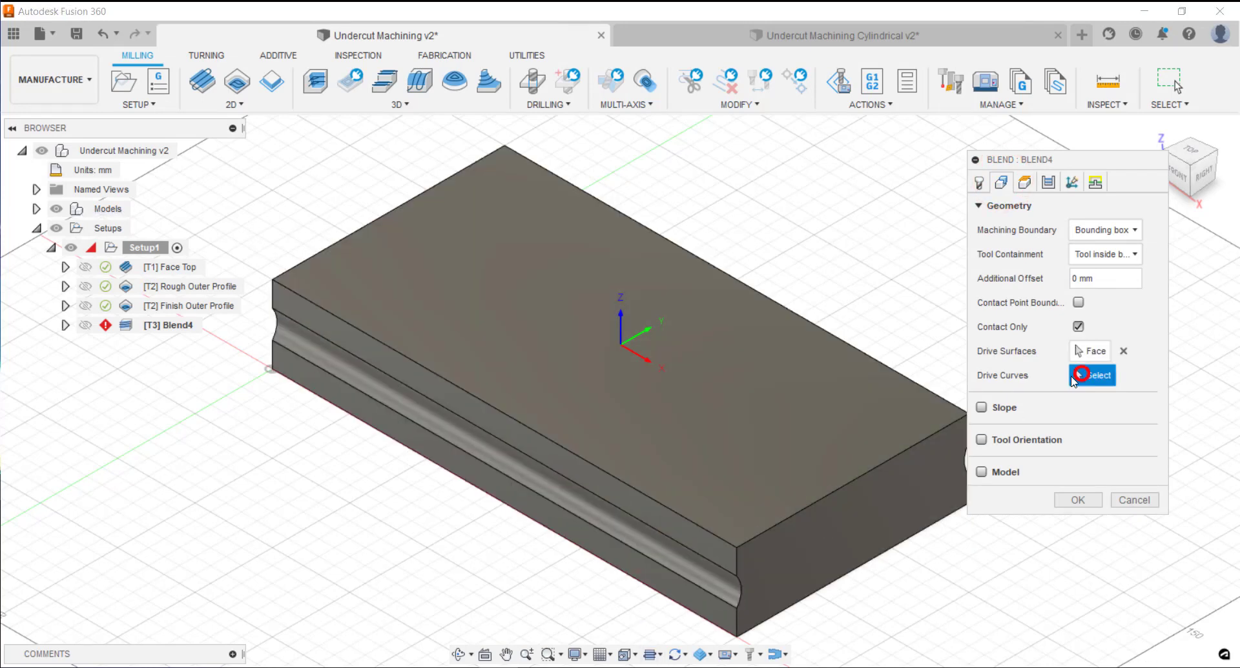
left_click(655, 531)
left_click(647, 558)
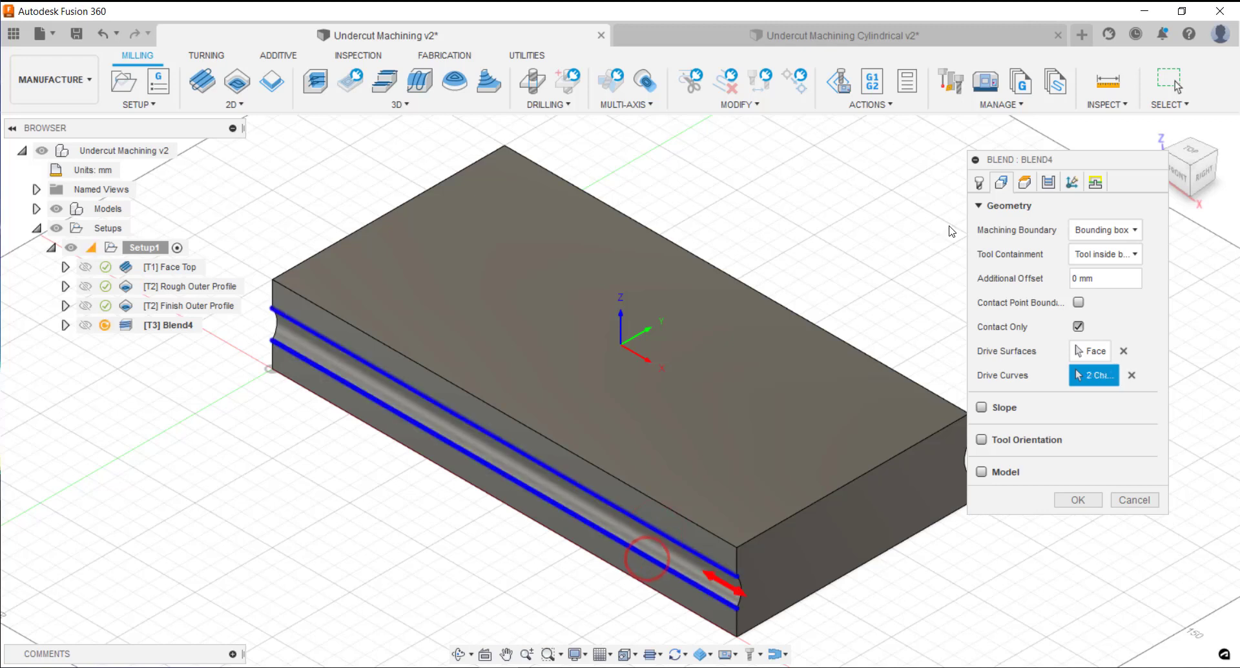
Step: Set the Blend stepover to 0.2 mm, enable Stock to Leave at 0.1 mm radial and axial, and generate the toolpath
left_click(1024, 183)
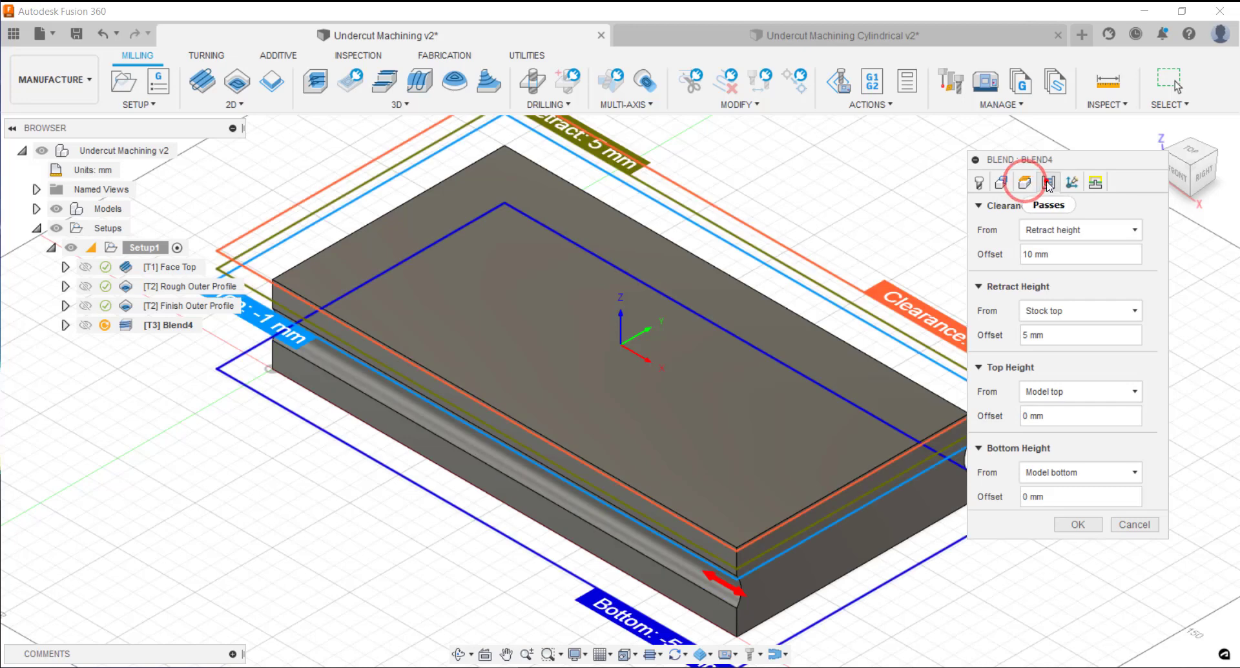
left_click(1048, 182)
left_click(1128, 256)
type(".2")
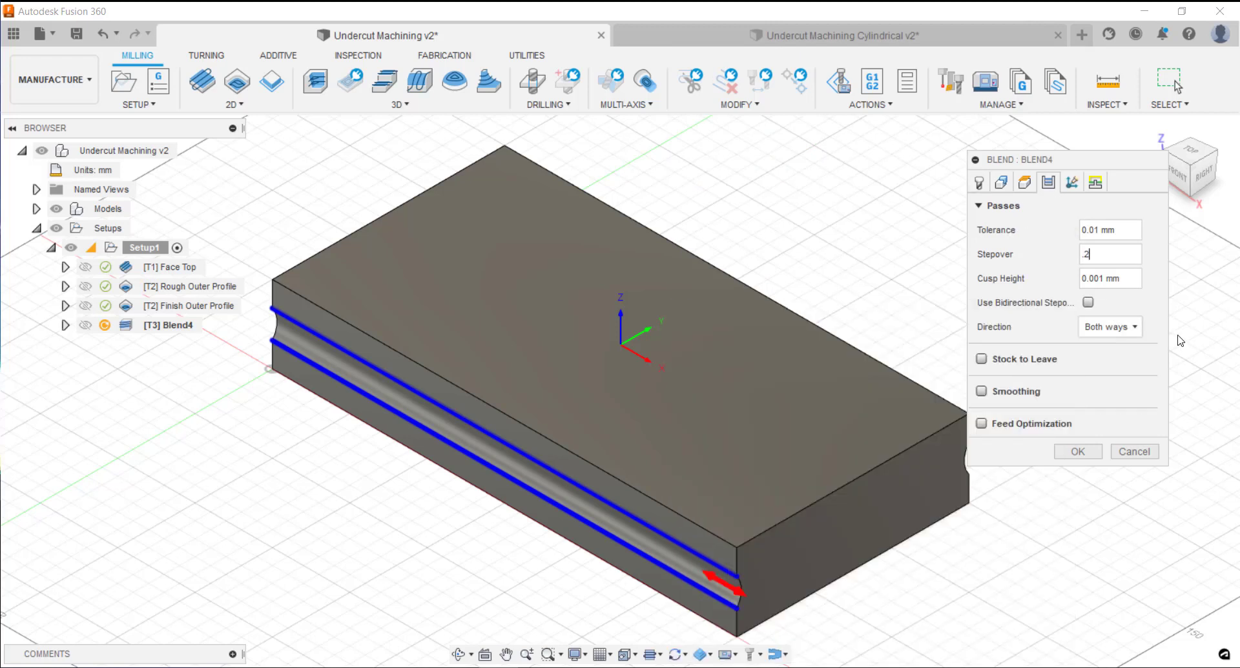
left_click(986, 361)
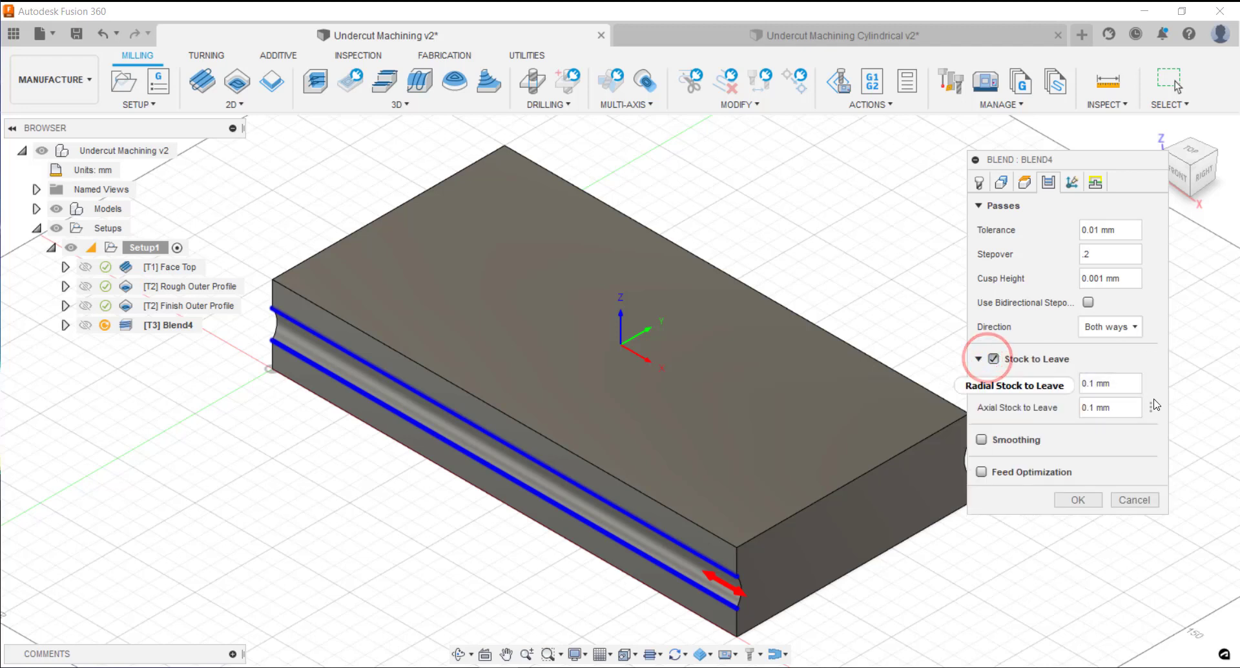
left_click(1096, 502)
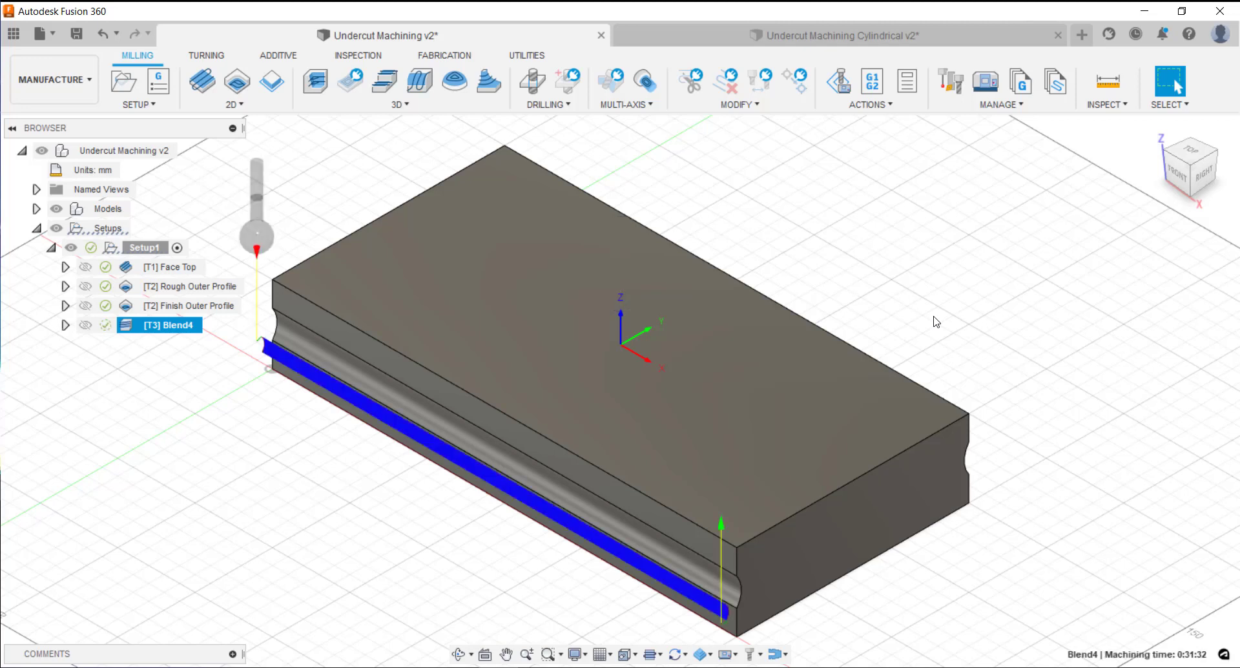
Step: Duplicate the Blend operation and disable Stock to Leave in the copy
right_click(165, 326)
left_click(192, 377)
left_click(187, 345)
right_click(188, 346)
left_click(219, 13)
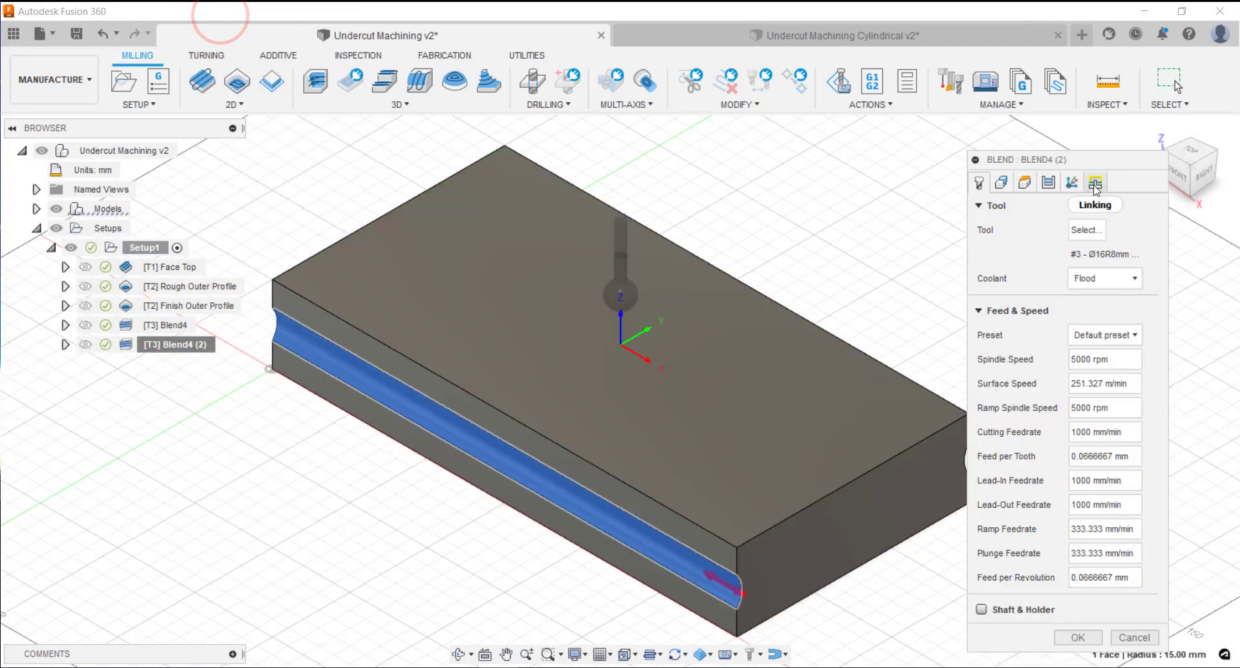
left_click(1048, 182)
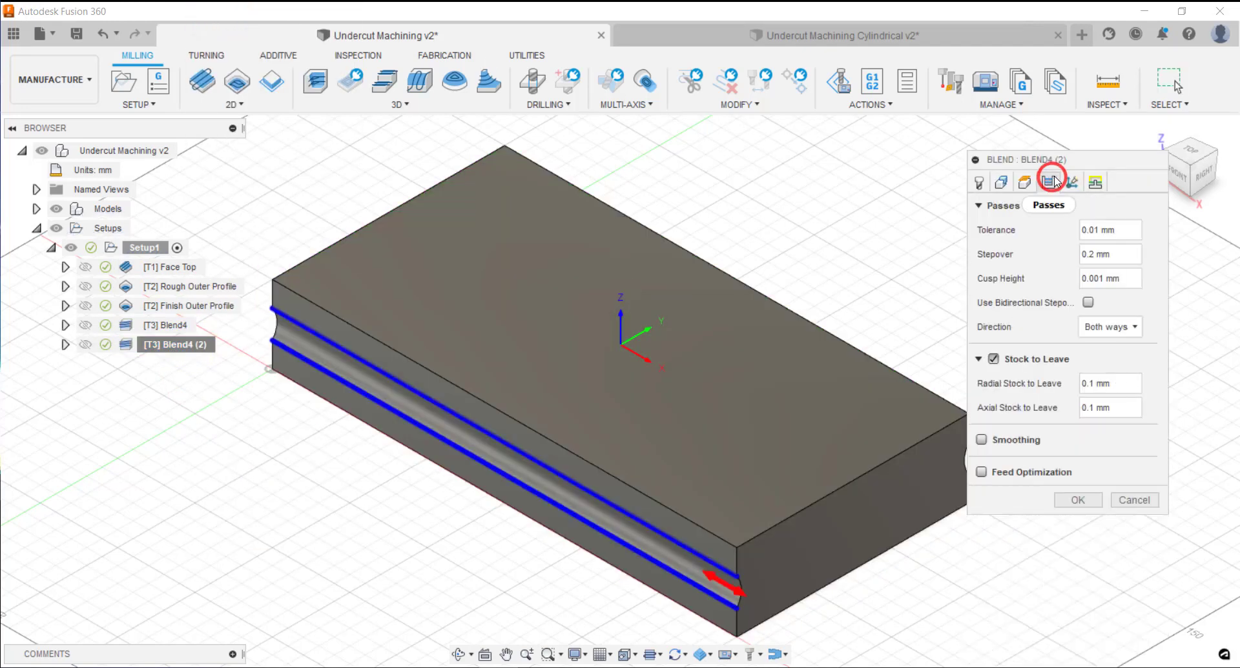
left_click(998, 359)
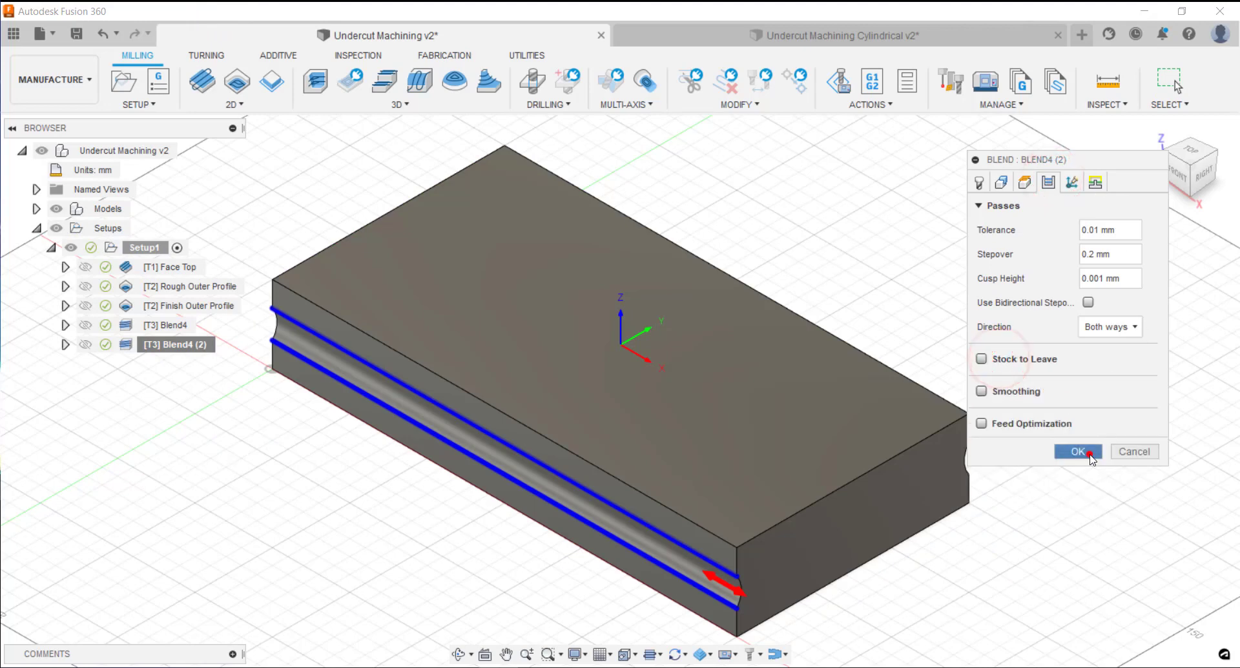
Step: Rename the original Blend operation as Undercut Rough
left_click(177, 326)
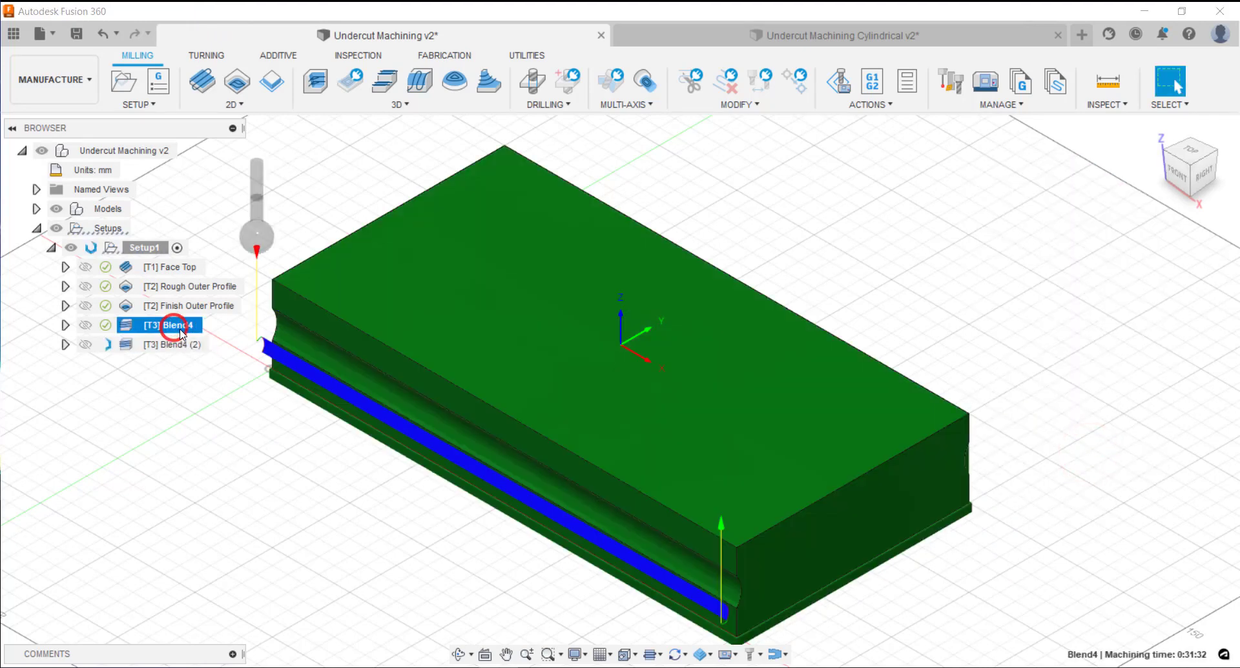
left_click(181, 329)
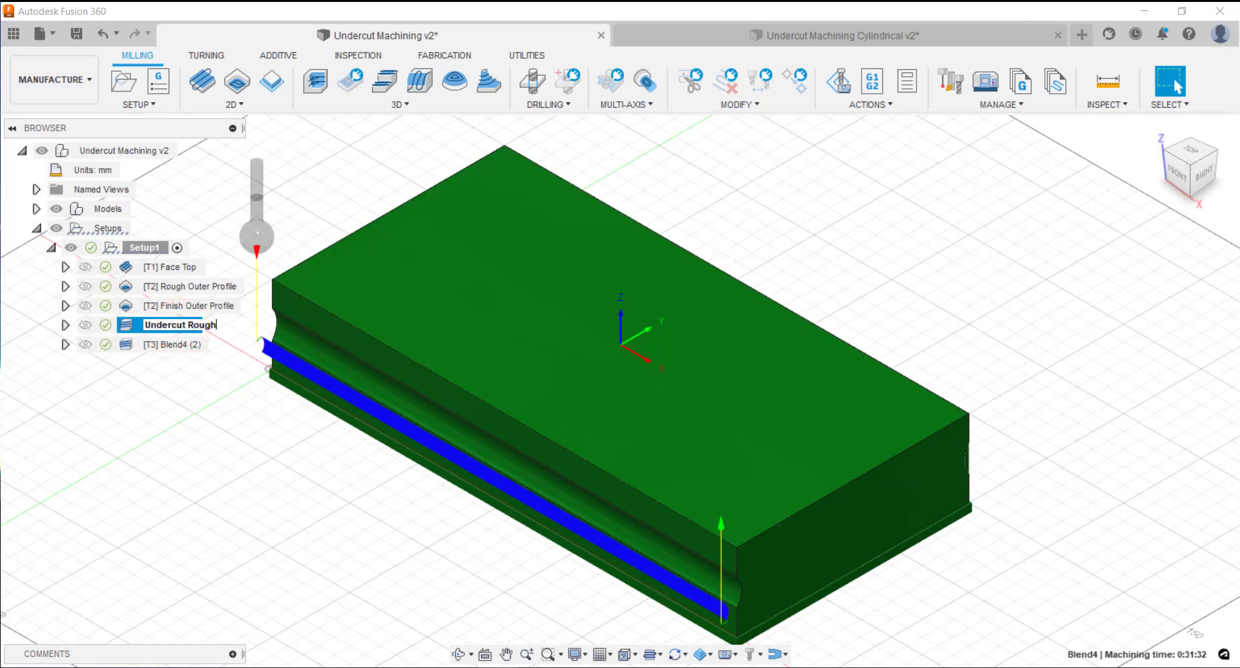
type("Undercut Rough")
left_click(359, 484)
Step: Rename the duplicated Blend operation as Undercut Finish
left_click(176, 346)
left_click(175, 346)
type("Undercut Finis")
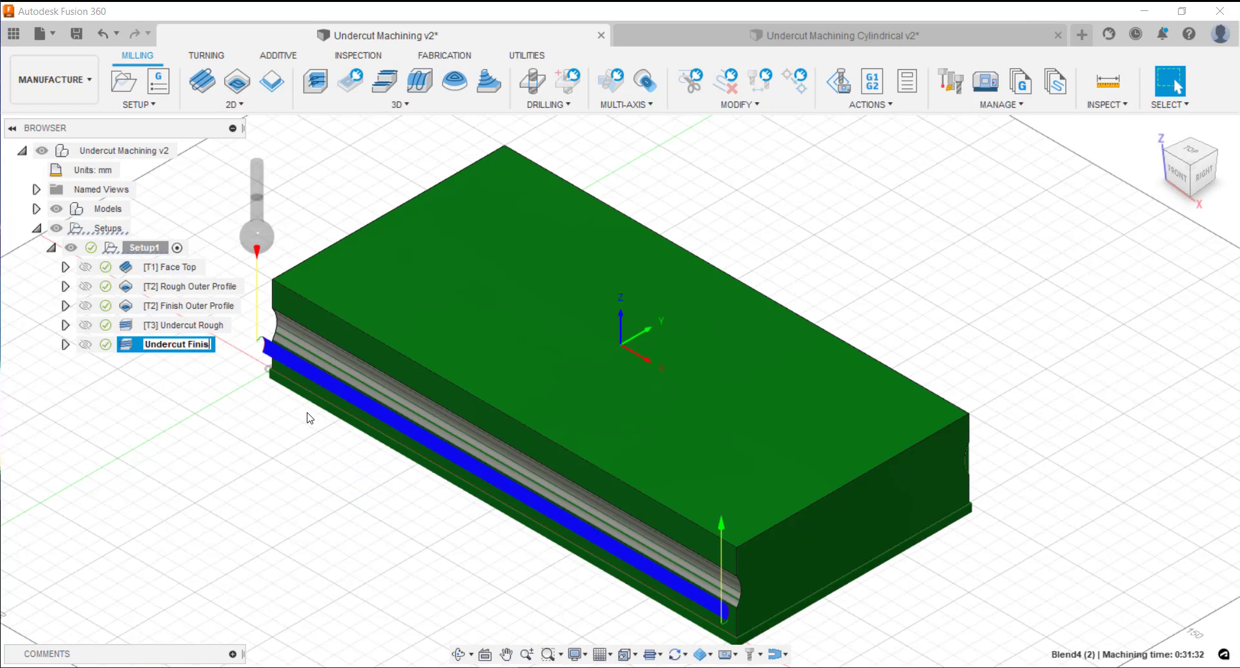
type("h")
key("Return")
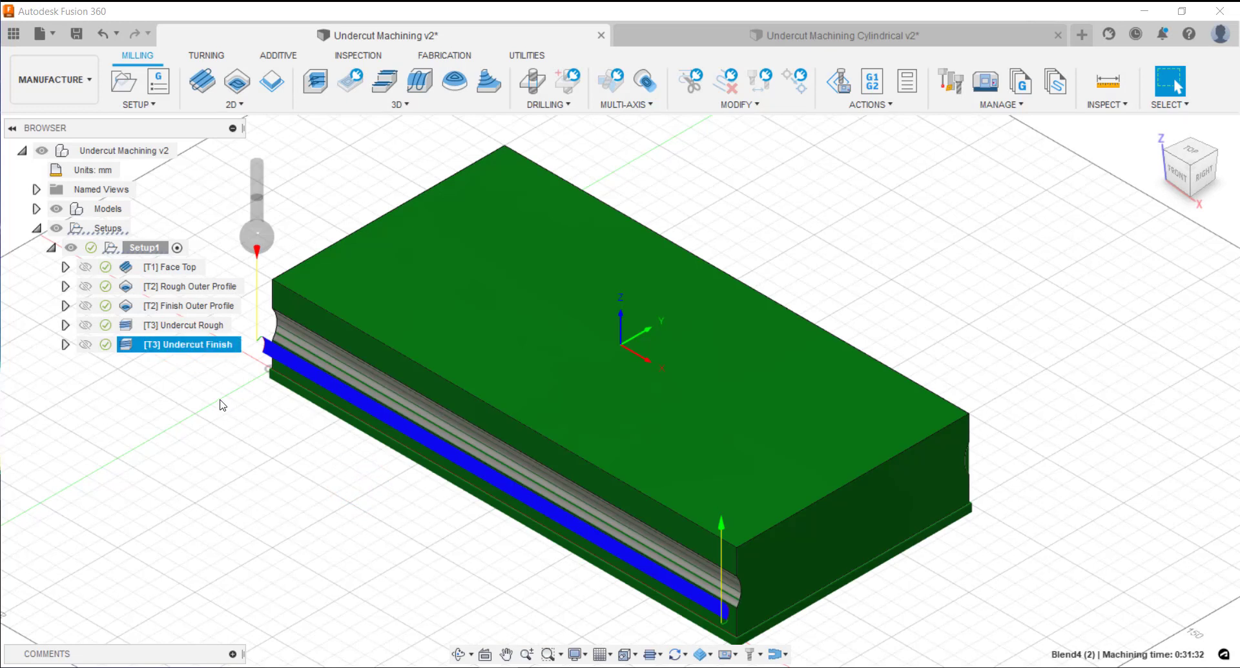
Step: Simulate the Undercut Rough and Undercut Finish operations together, then exit the simulation
left_click(216, 328)
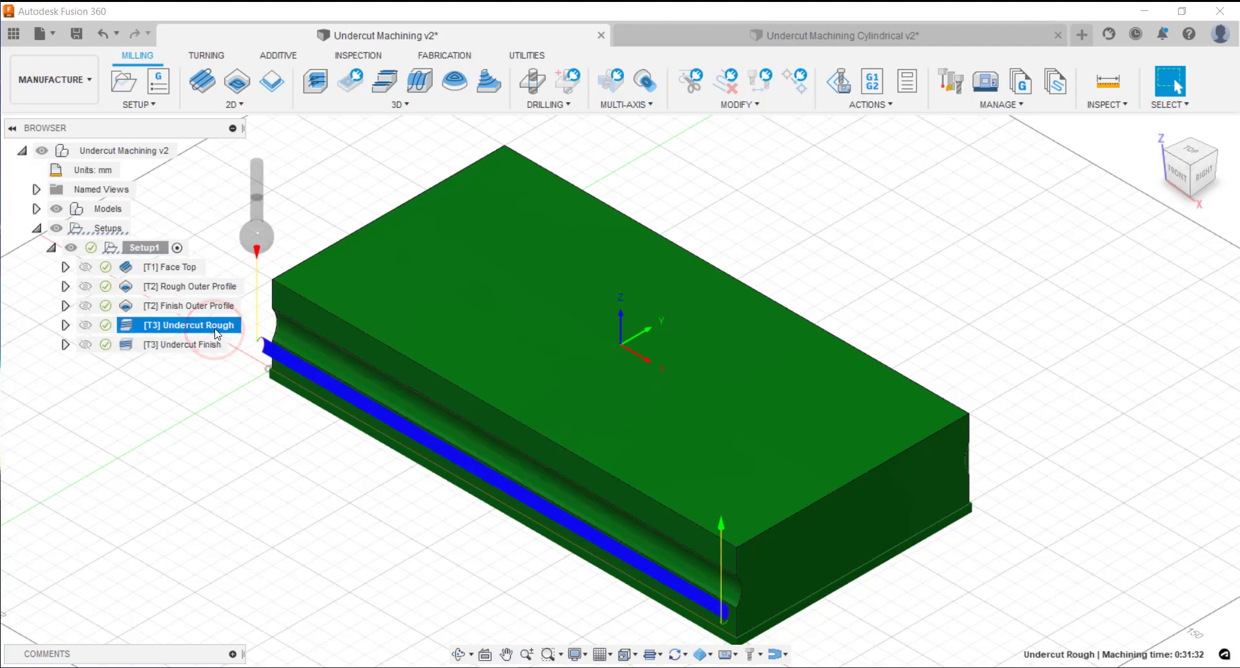
left_click(197, 342, "ctrl")
right_click(194, 342)
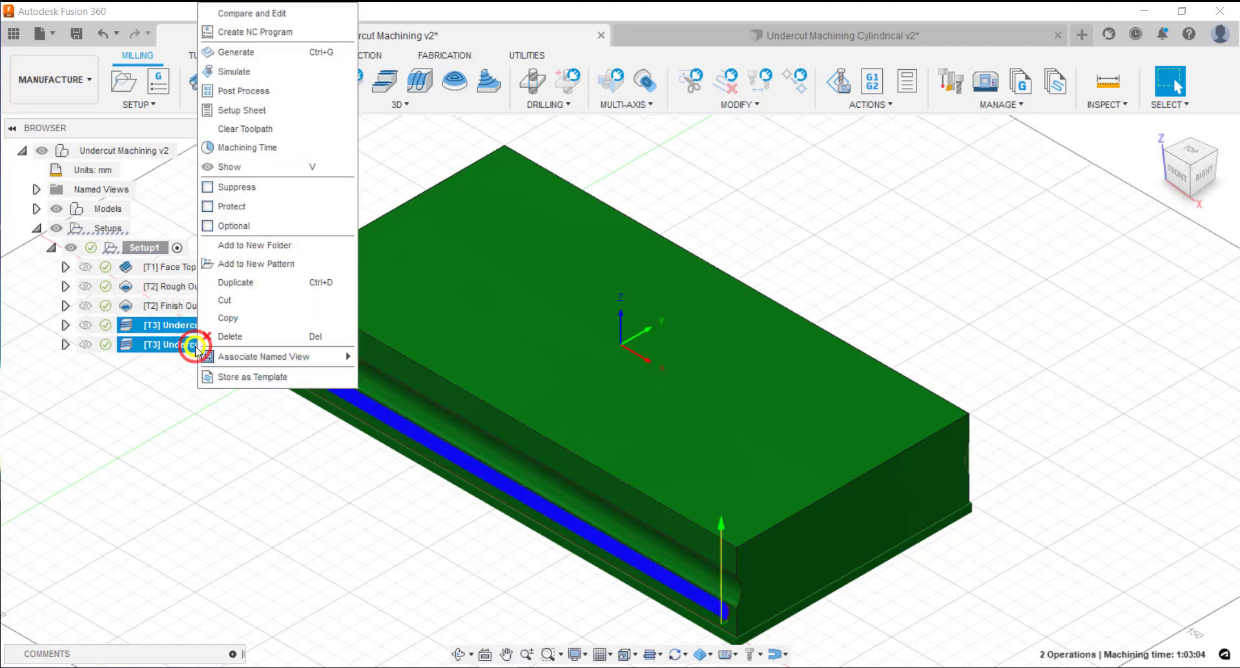
left_click(246, 79)
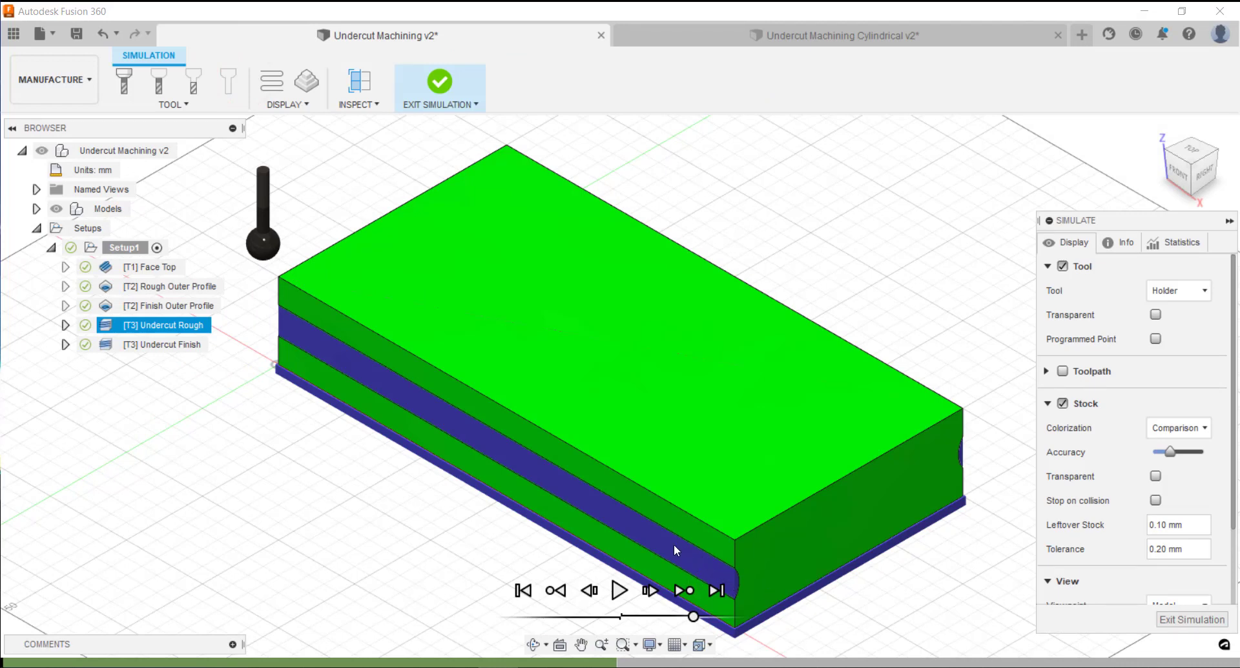
left_click(618, 591)
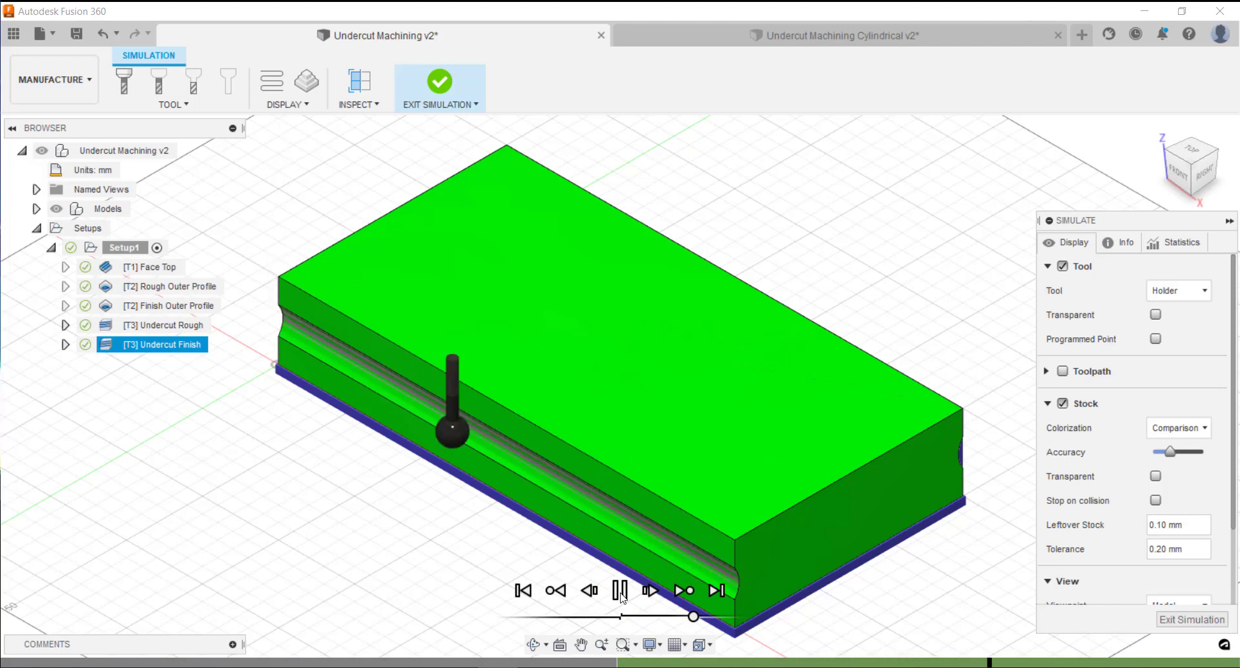
left_click(620, 590)
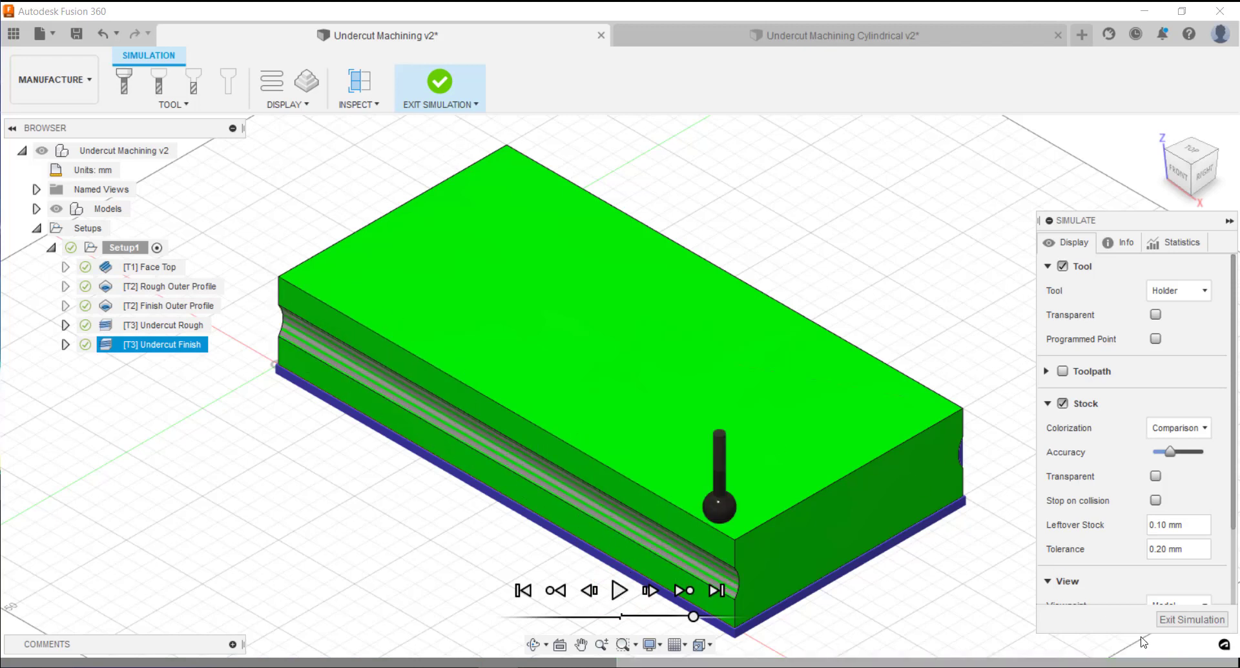
left_click(1170, 620)
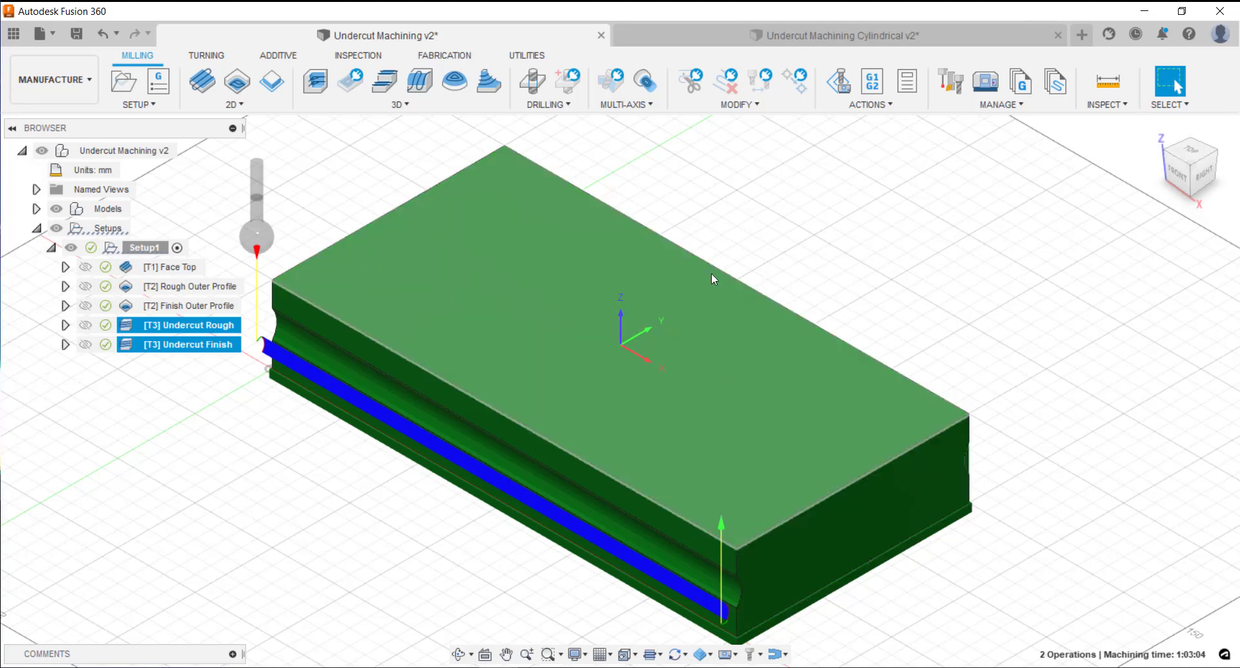
Step: Switch to the Undercut Machining Cylindrical document and start a Blend operation using the 20 mm R10 lollipop mill
left_click(751, 39)
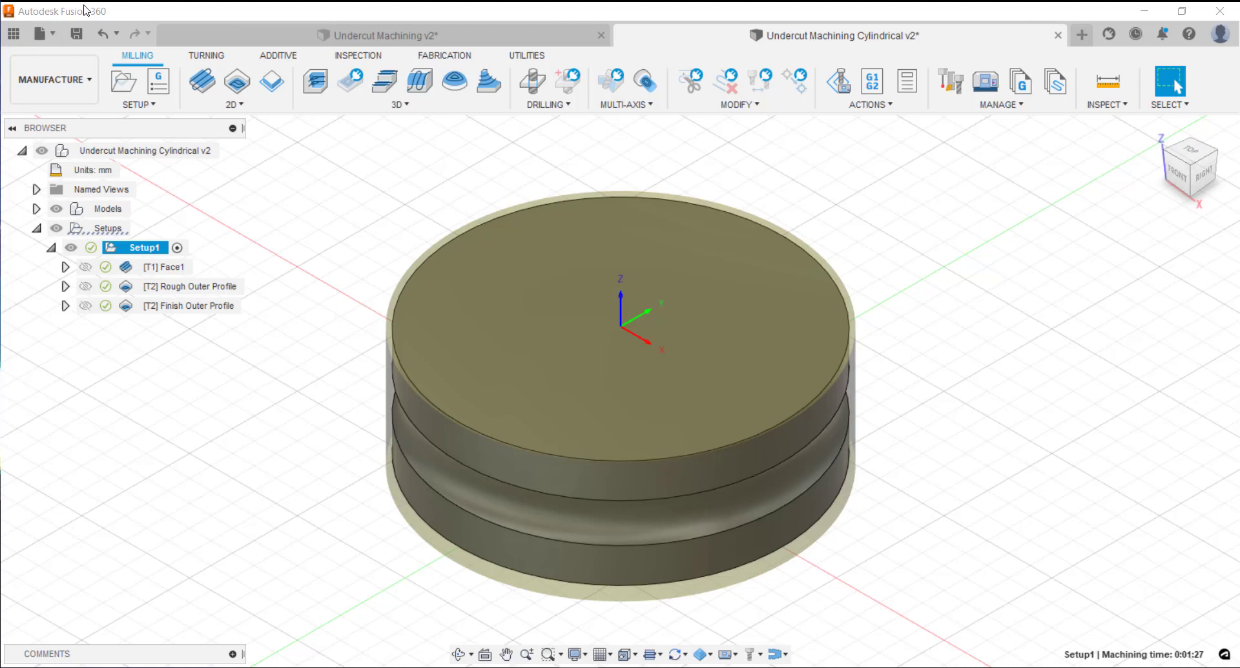
left_click(393, 104)
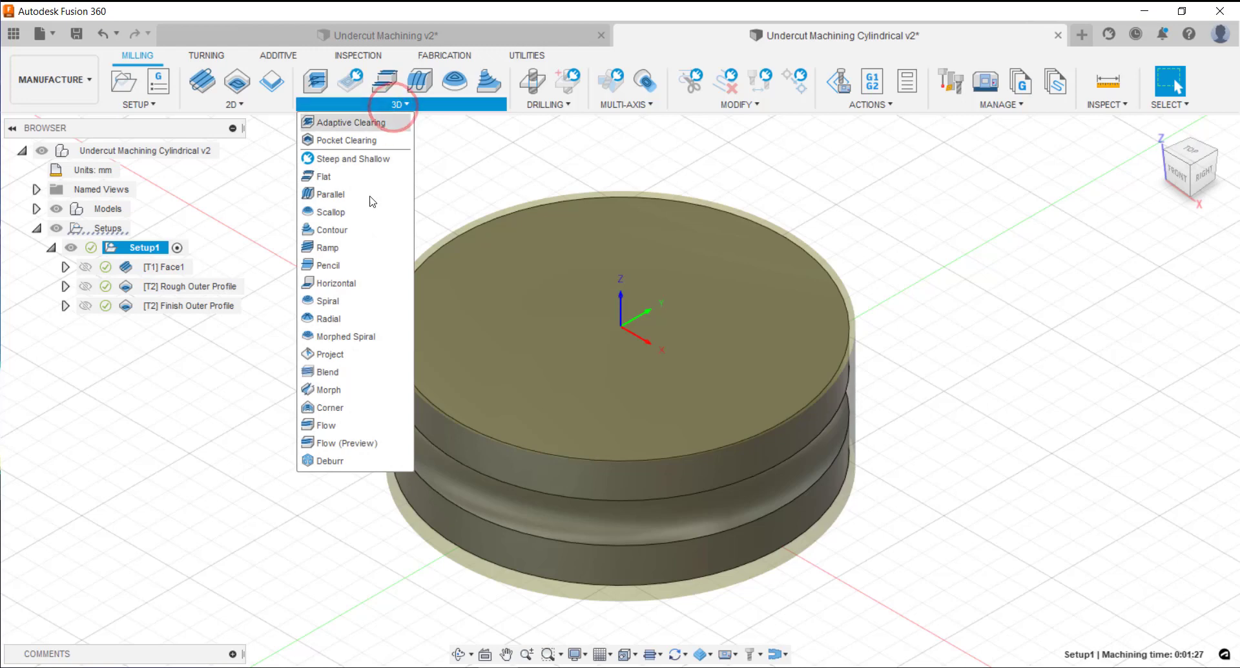
left_click(359, 372)
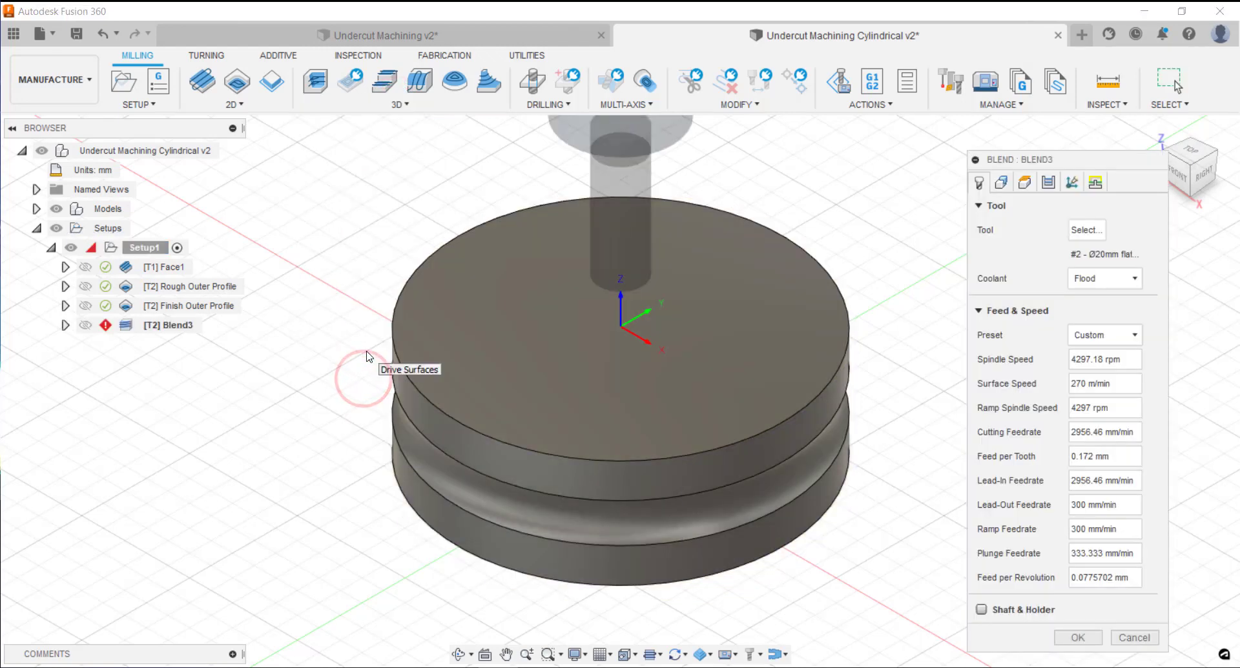
left_click(1087, 230)
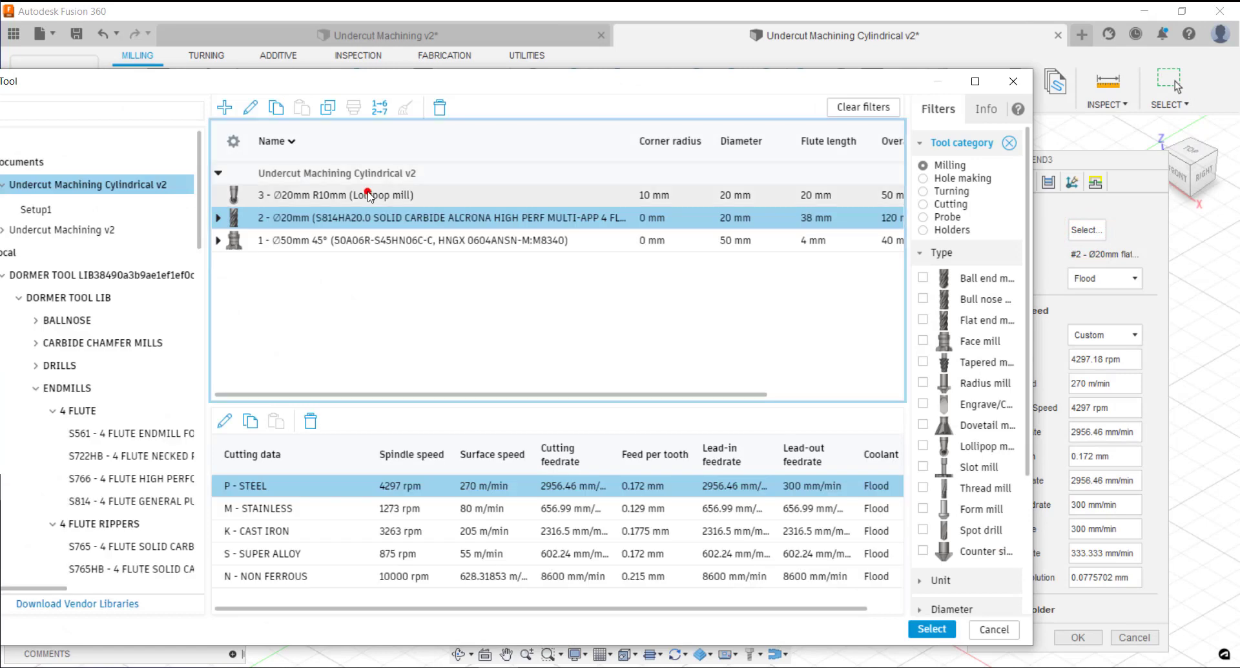
left_click(367, 193)
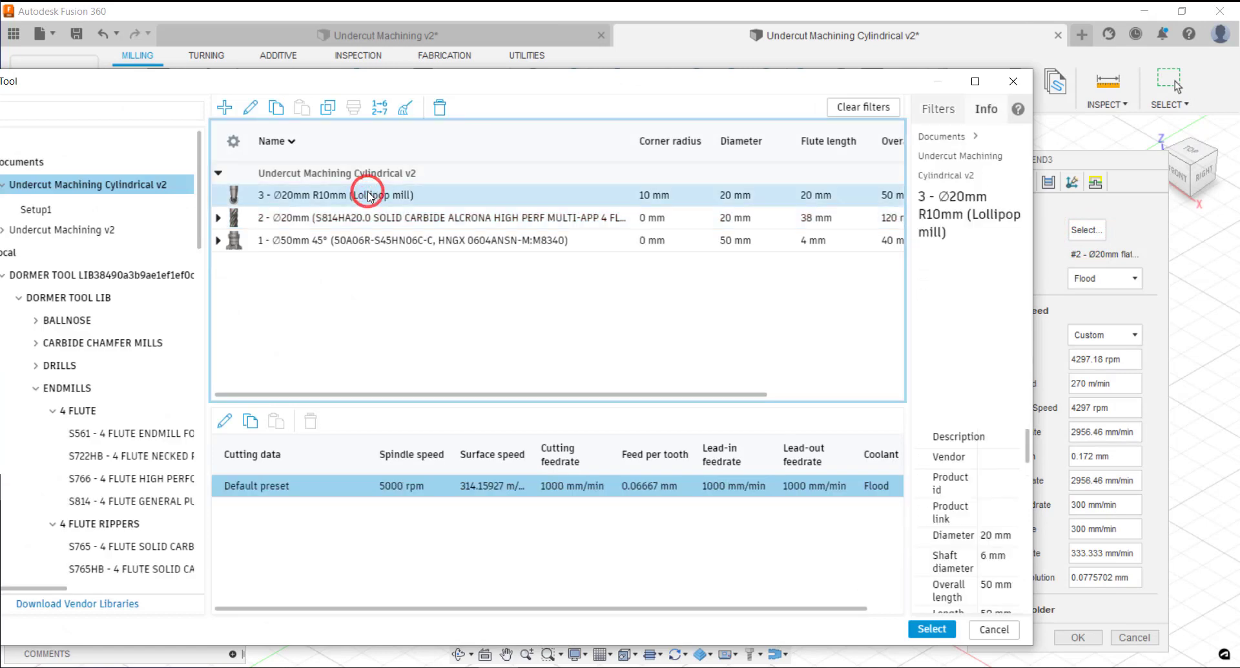
left_click(910, 629)
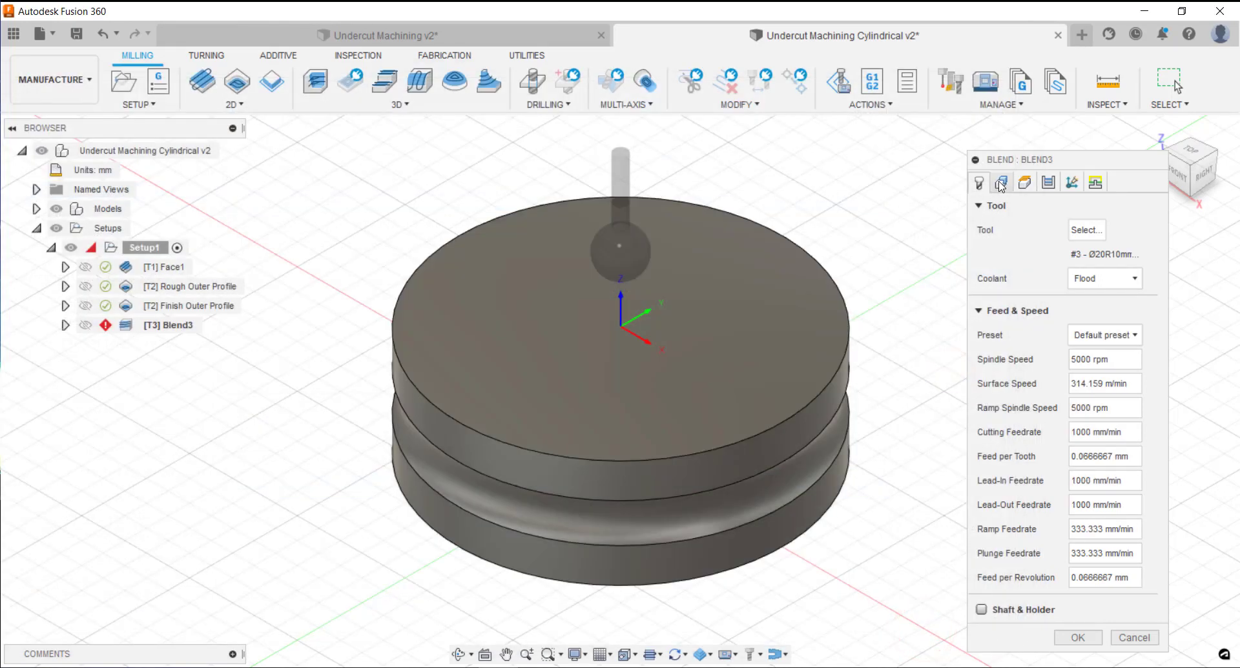
Step: Use the undercut groove face as drive surface and its two circular edges as drive curves, with tool containment at Tool center on boundary
left_click(1000, 184)
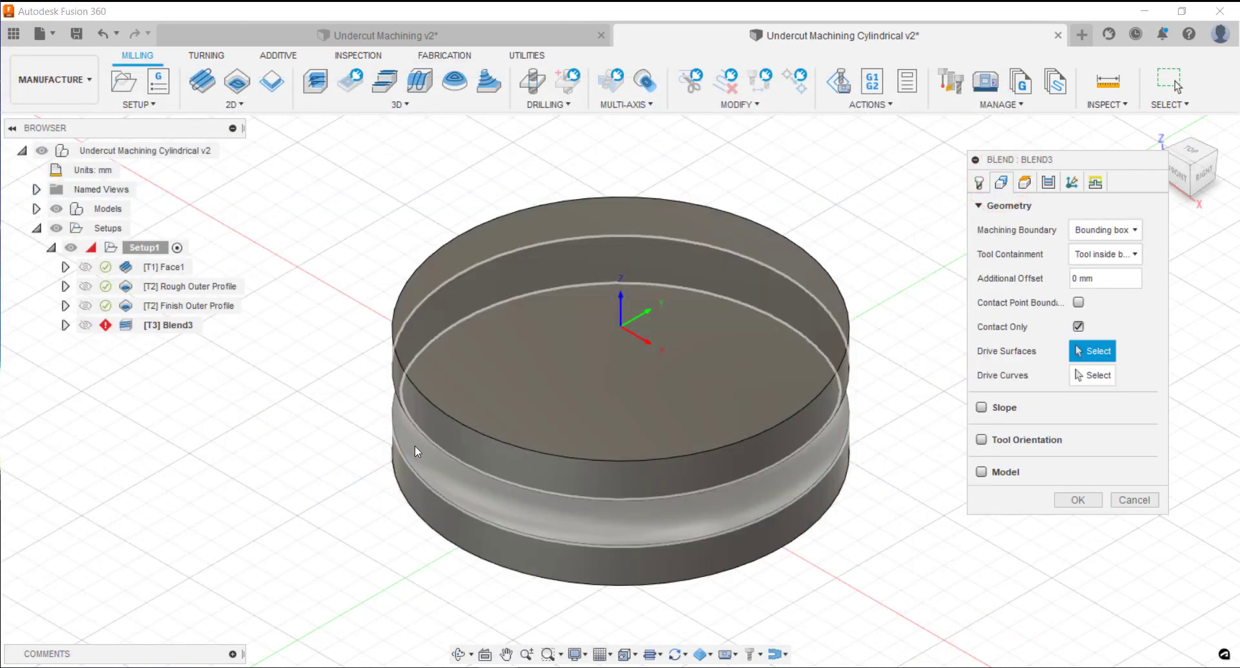
left_click(415, 444)
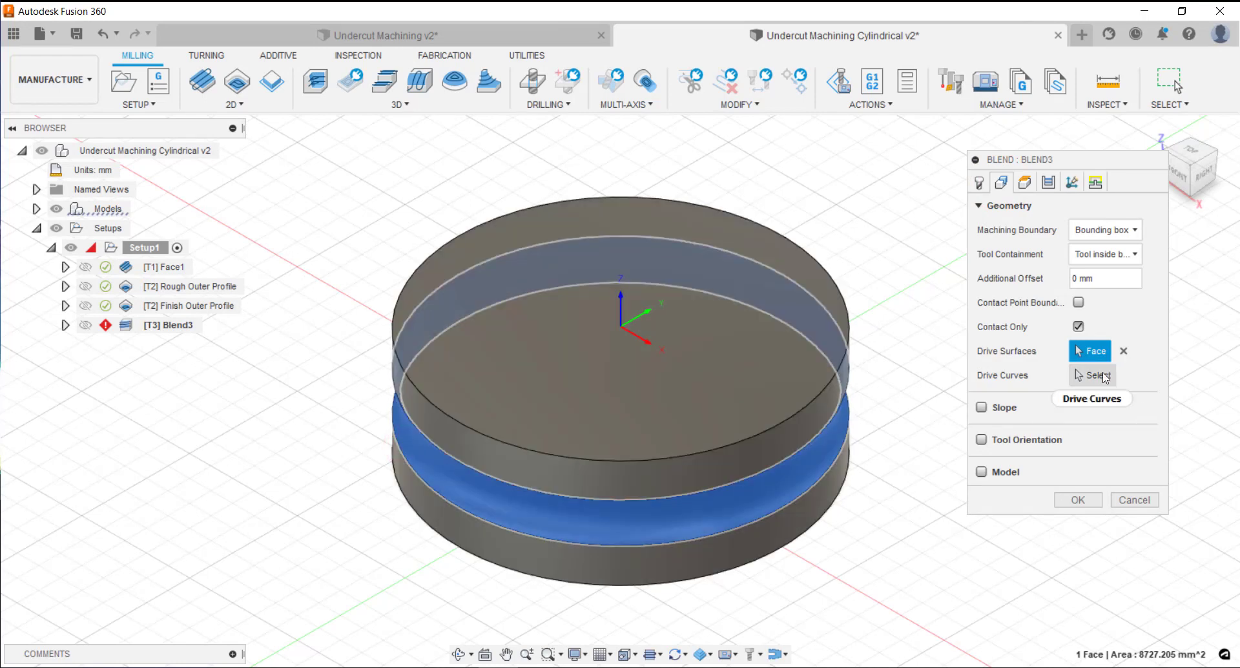
left_click(1106, 377)
left_click(804, 444)
left_click(813, 487)
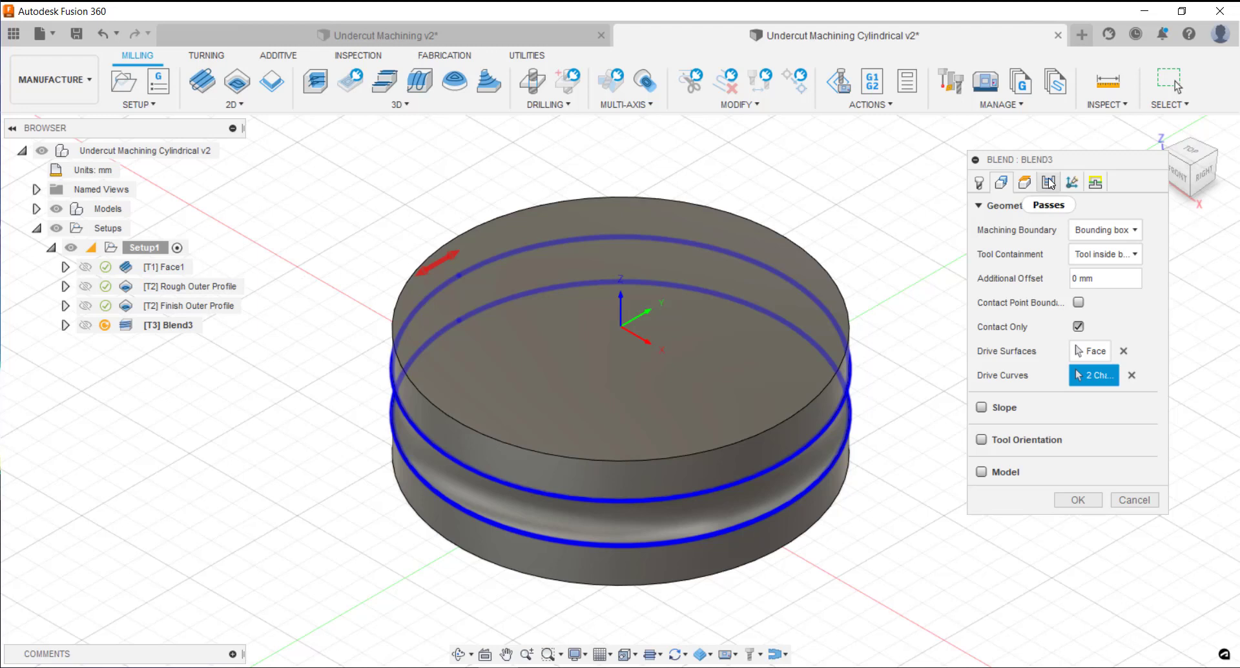
left_click(1130, 256)
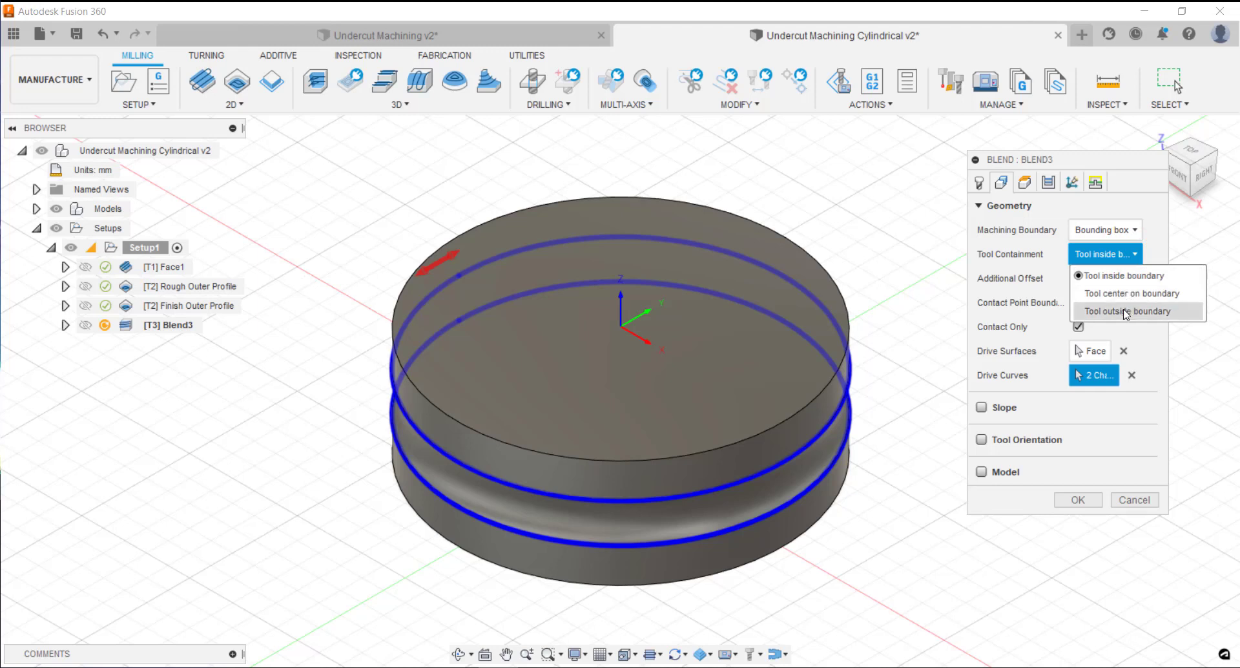
left_click(1120, 294)
Step: Set the Blend stepover to 0.2 mm, enable Stock to Leave and generate the toolpath
left_click(1050, 184)
triple_click(1130, 257)
type(".2")
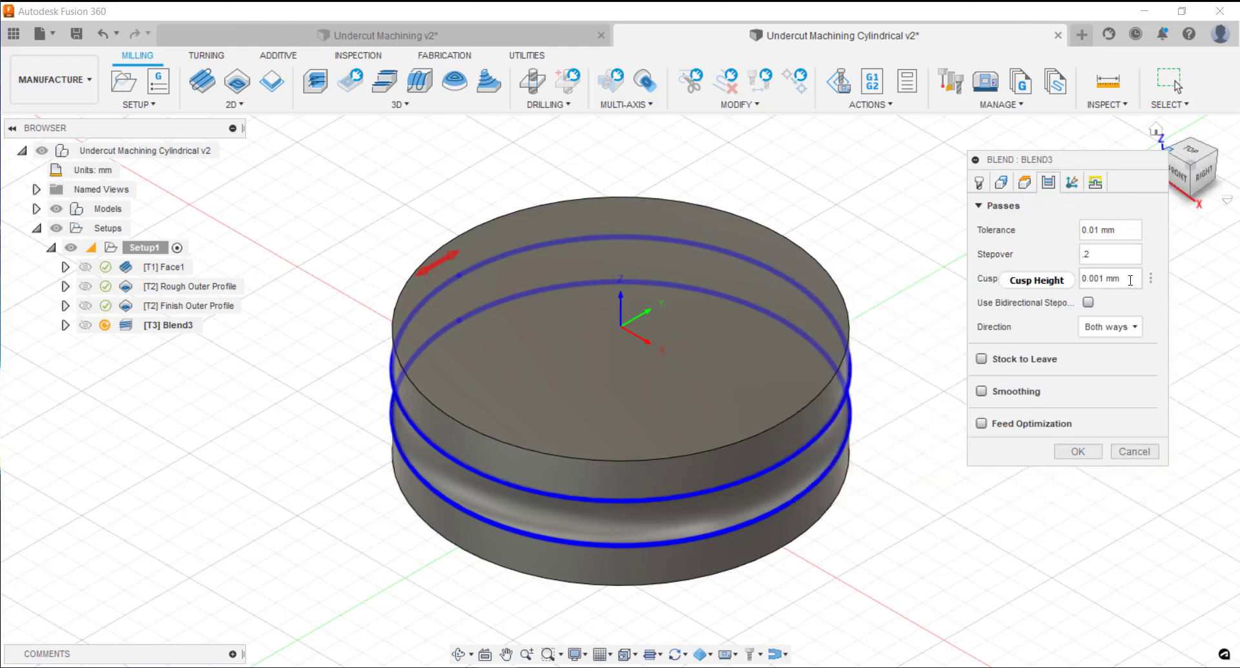
left_click(982, 361)
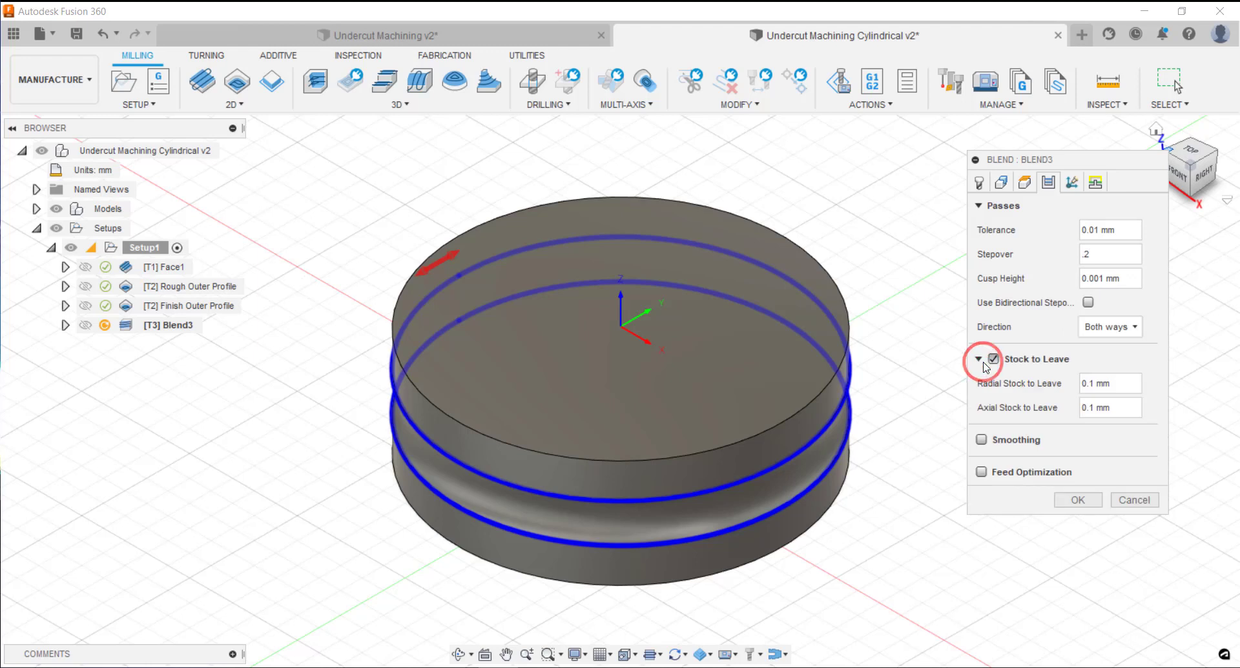
left_click(1076, 502)
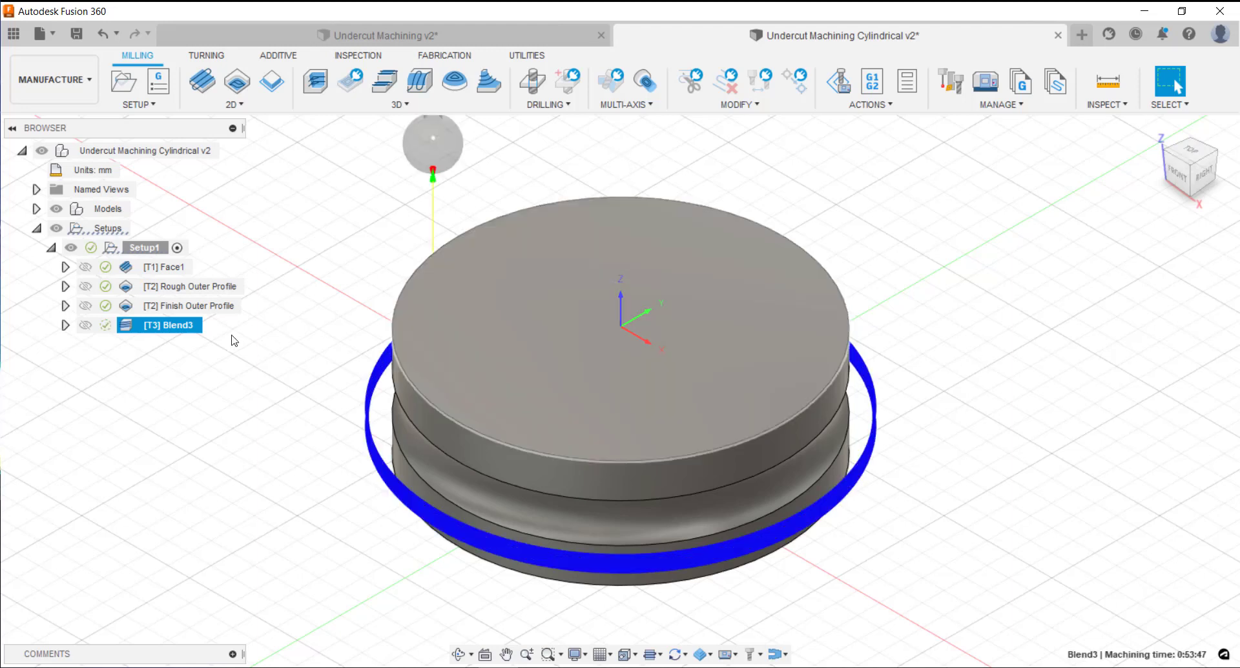
Step: Duplicate the cylindrical part's Blend operation and disable Stock to Leave in the copy
right_click(181, 327)
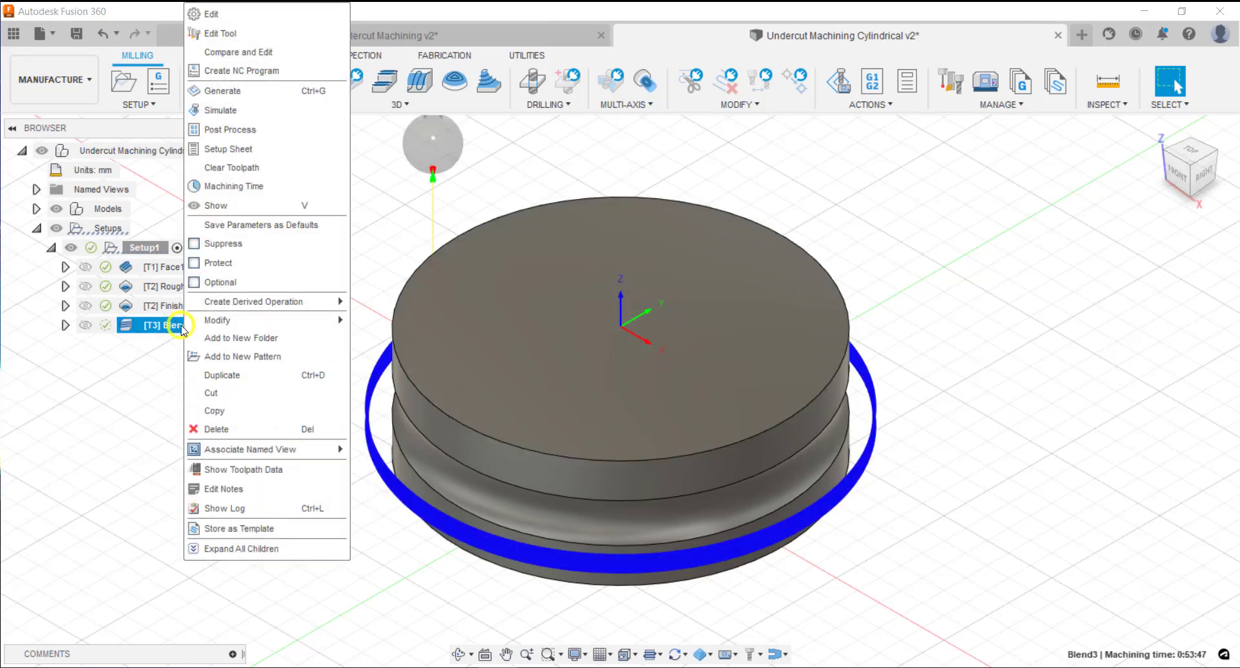
left_click(217, 374)
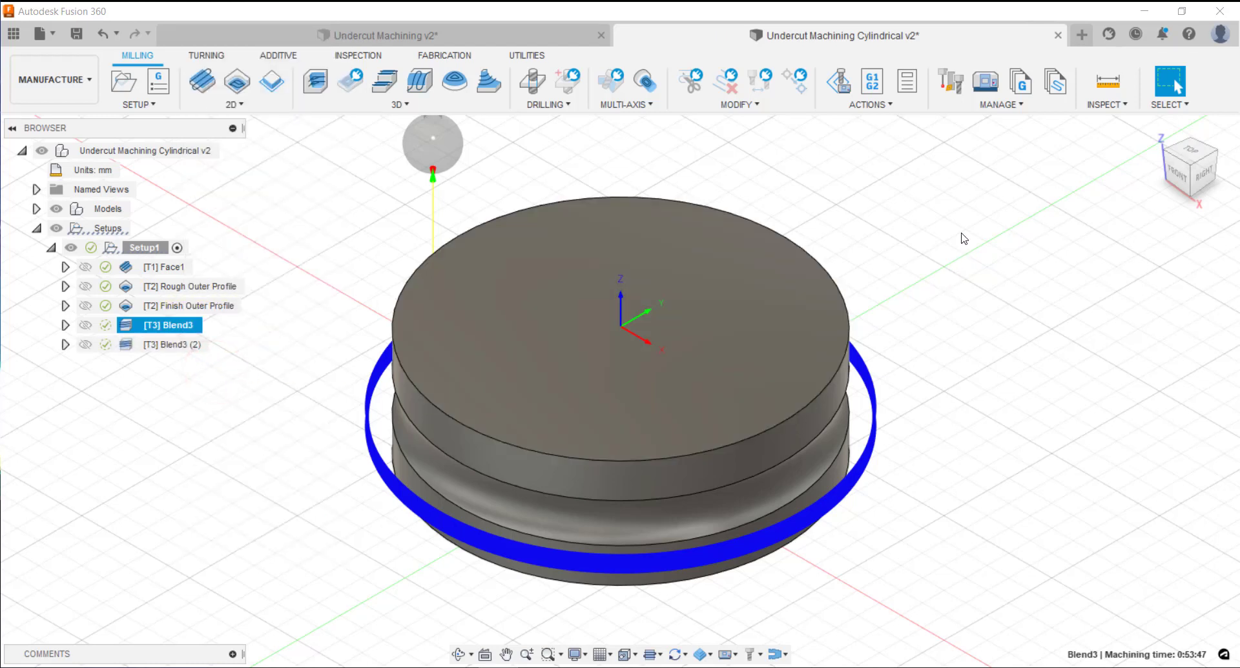
right_click(171, 345)
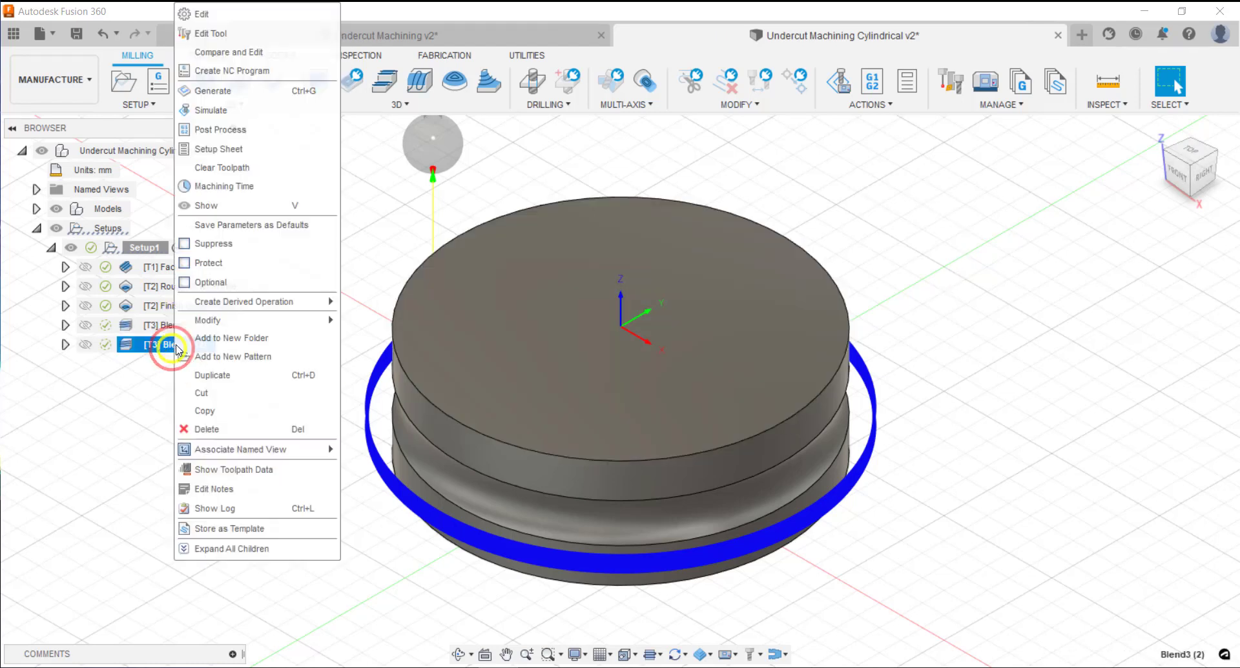
left_click(229, 14)
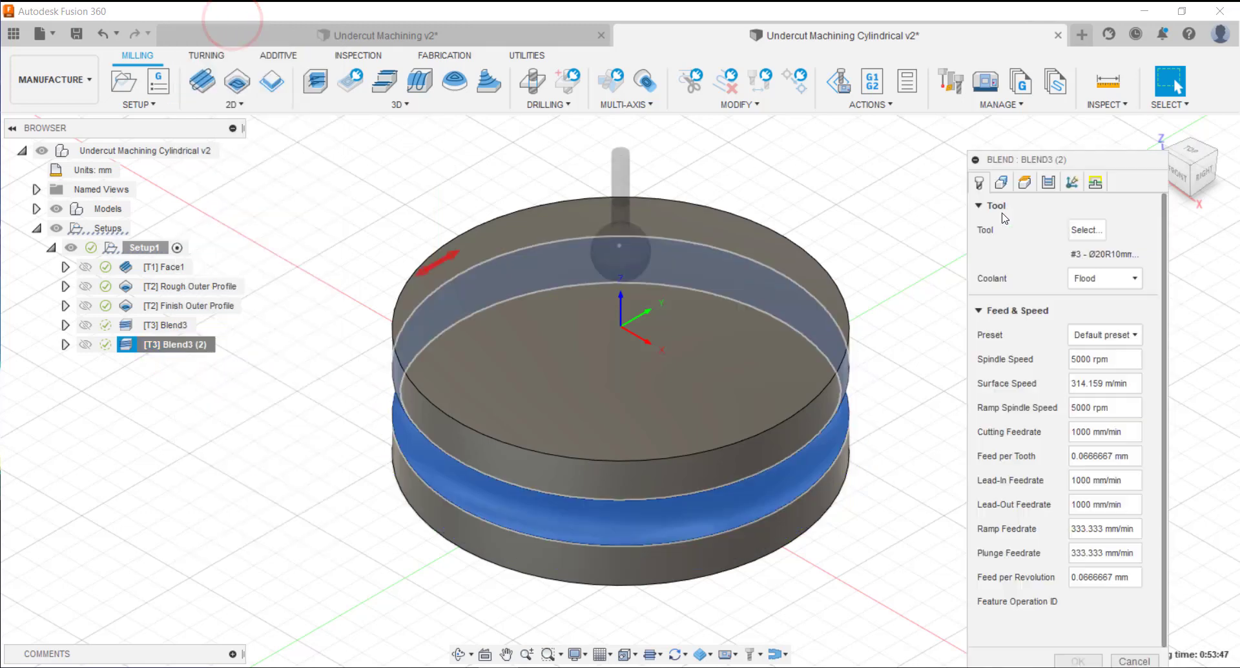
left_click(1047, 183)
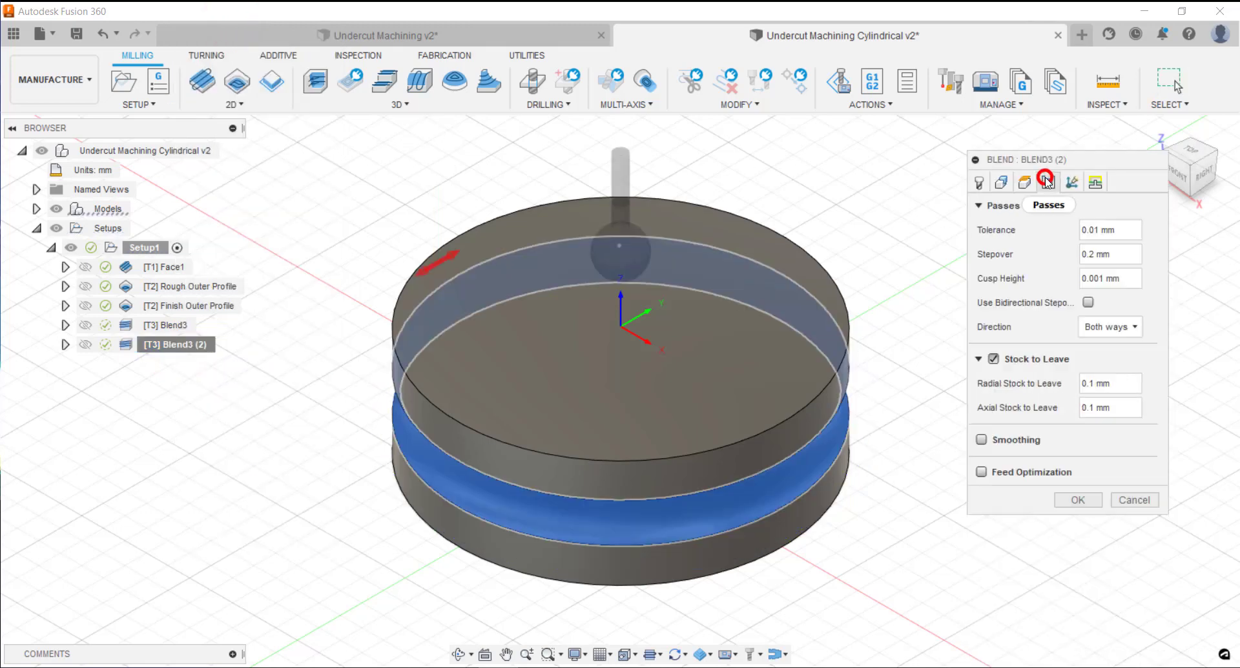
left_click(995, 361)
left_click(1079, 451)
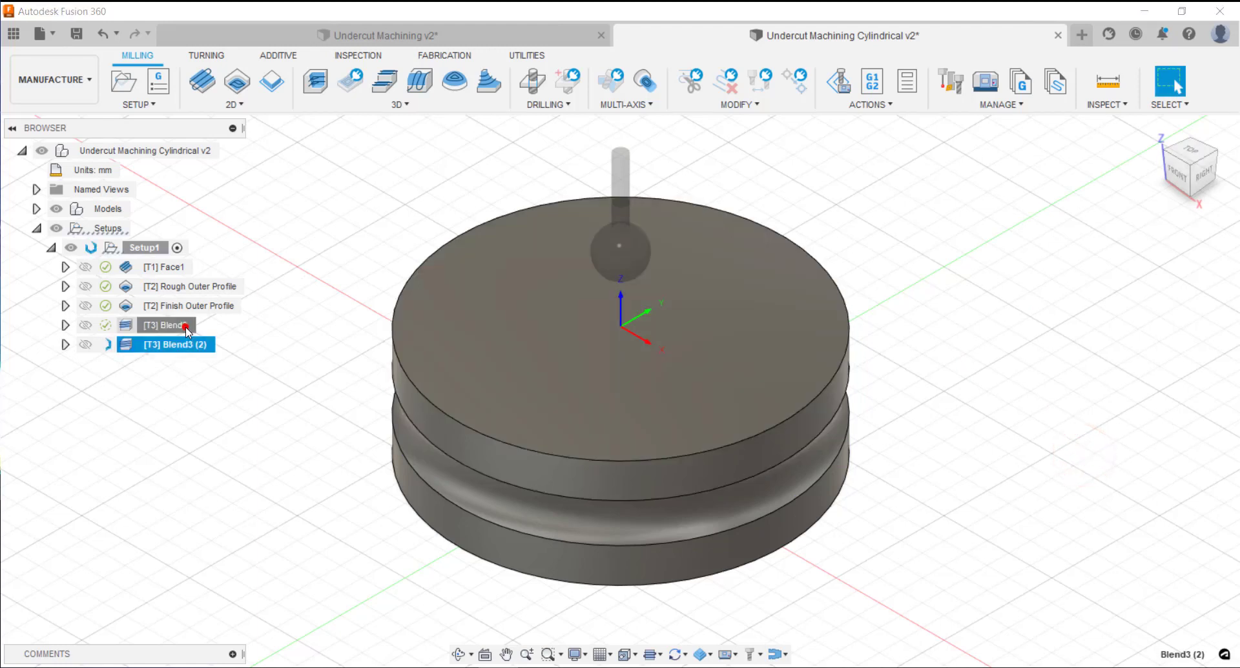
Step: Rename the cylindrical part's original Blend operation as Undercut Rough
left_click(178, 325)
left_click(177, 325)
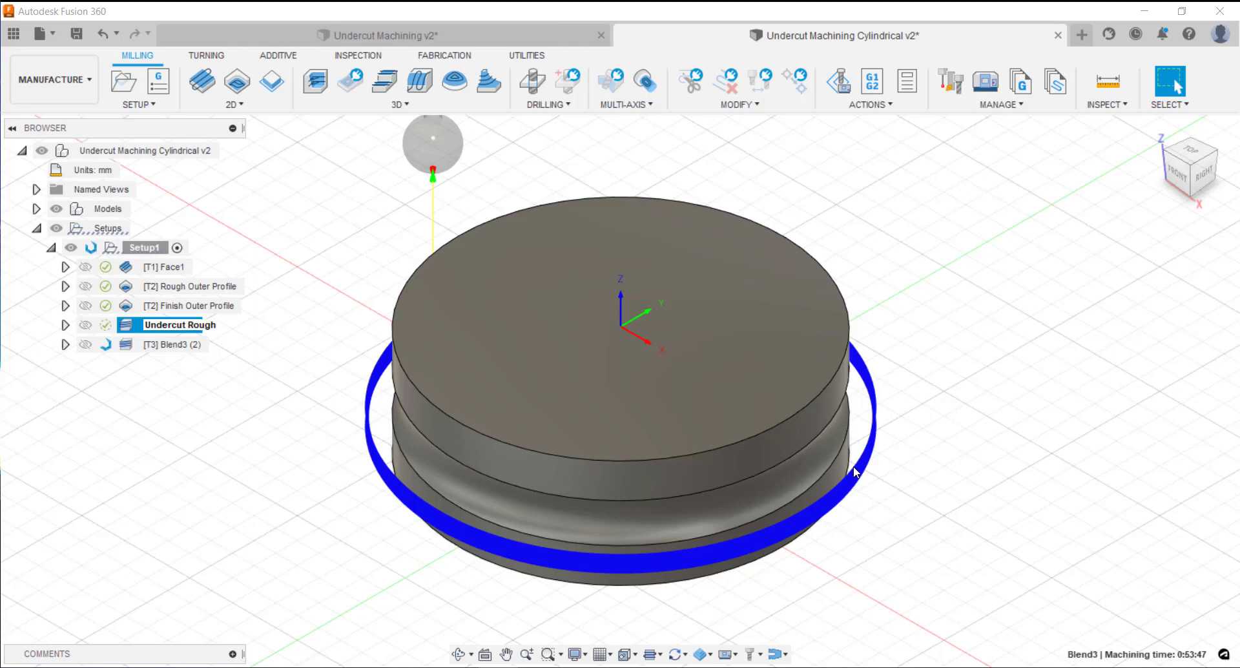
left_click(295, 457)
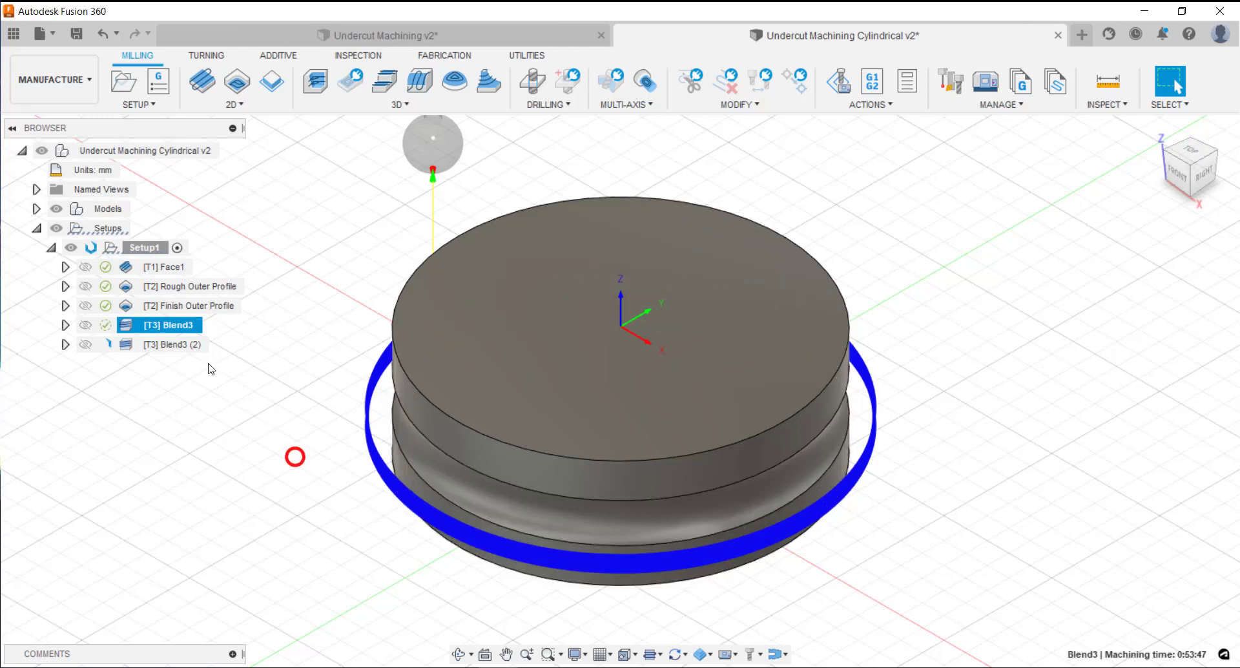
Step: Rename the copied Blend operation of the cylindrical part as Undercut Finish
left_click(173, 344)
left_click(173, 344)
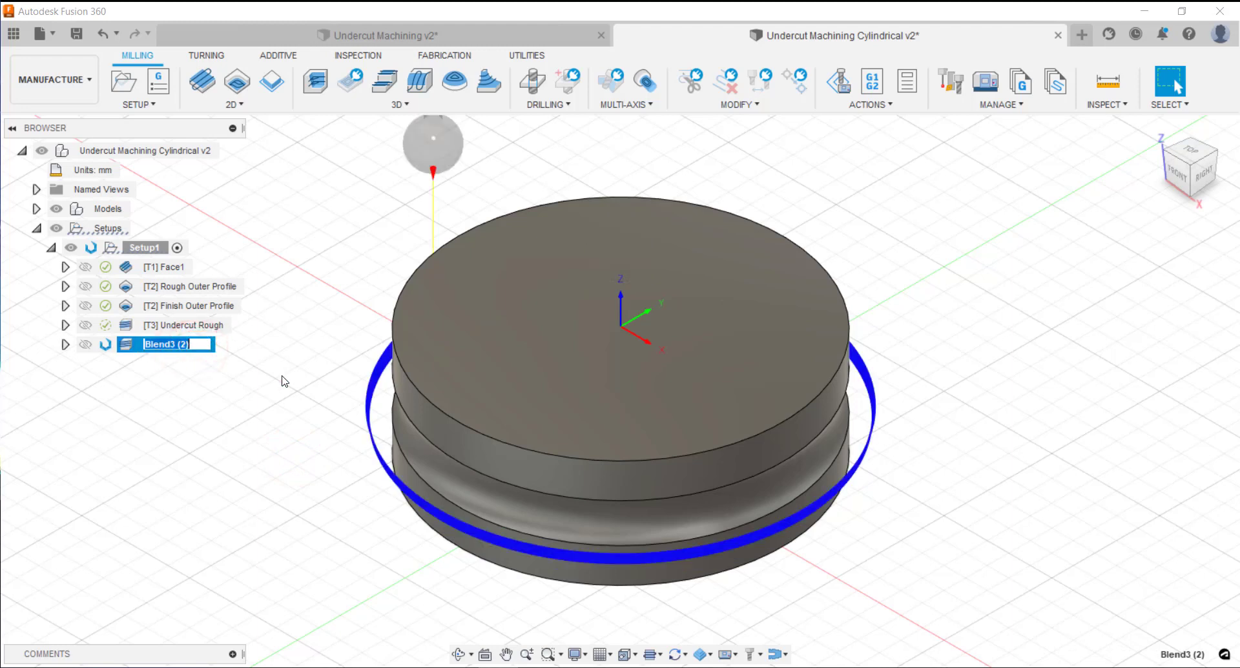
type("Undercut Finish")
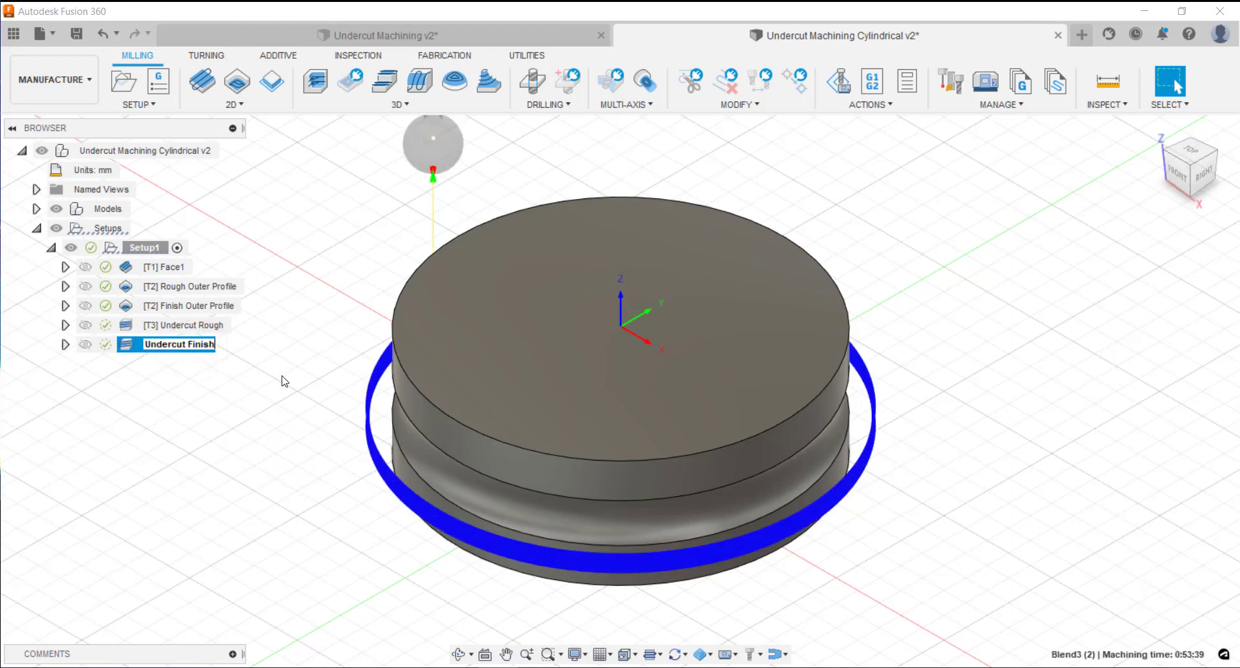
key("Return")
Step: Simulate the cylindrical part's Undercut Rough and Undercut Finish operations together, then exit the simulation
left_click(203, 325)
left_click(213, 342)
right_click(215, 347)
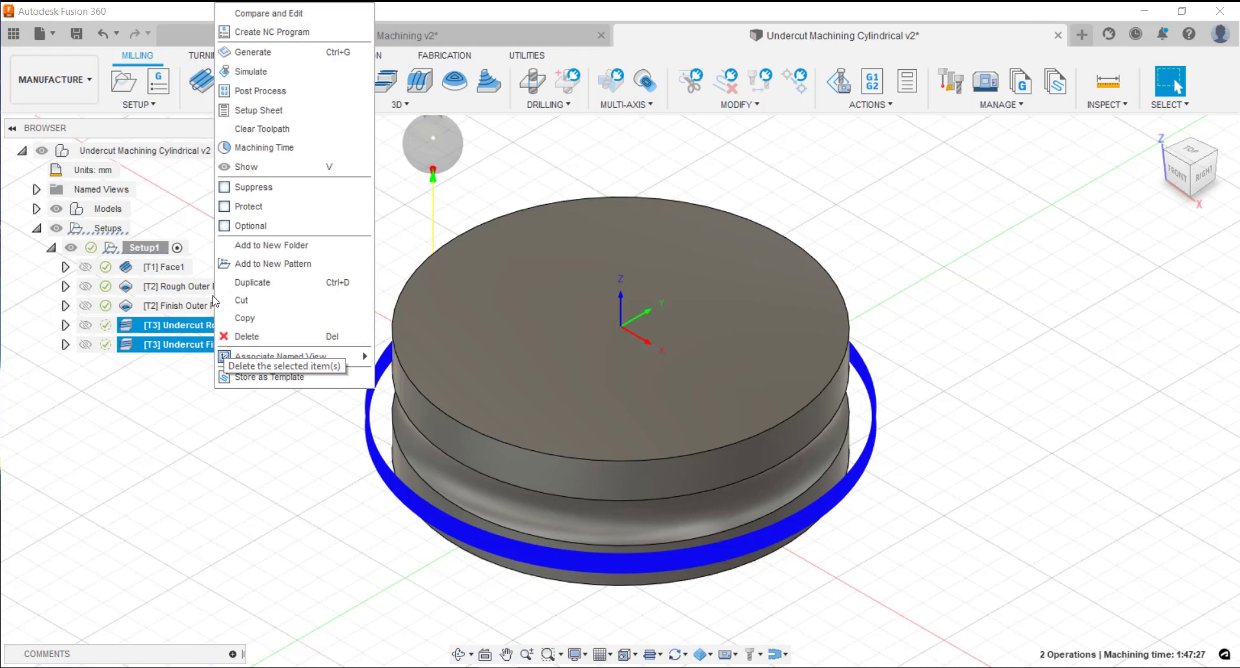
left_click(253, 76)
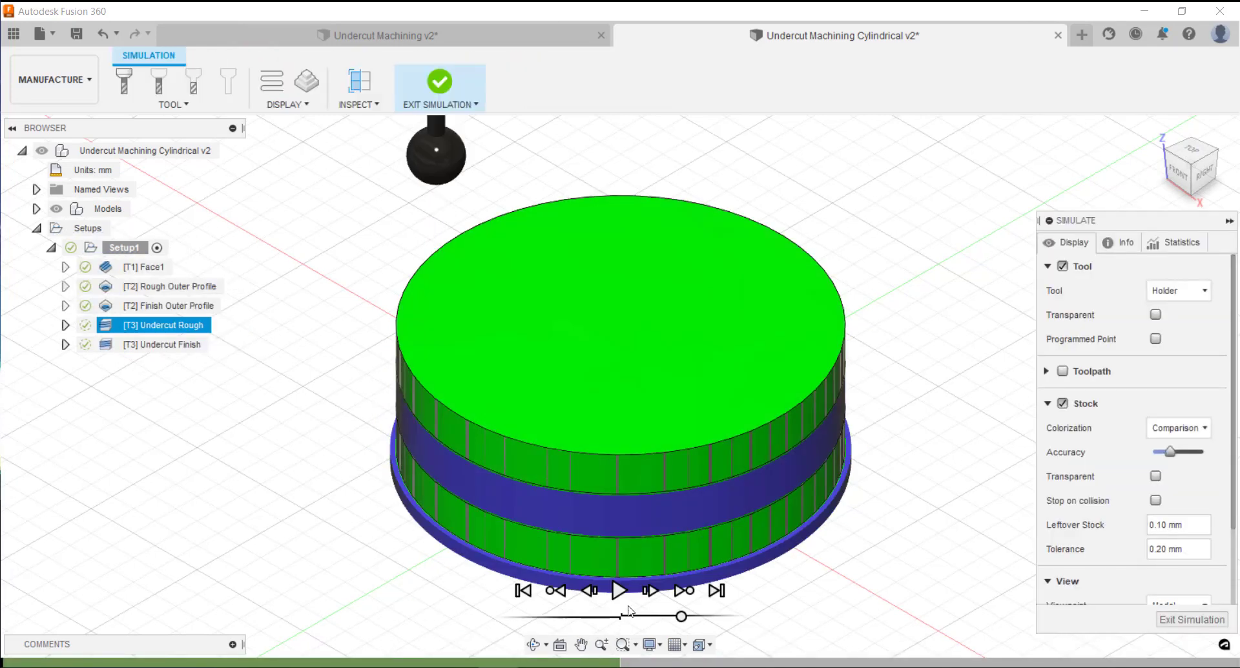
left_click(621, 590)
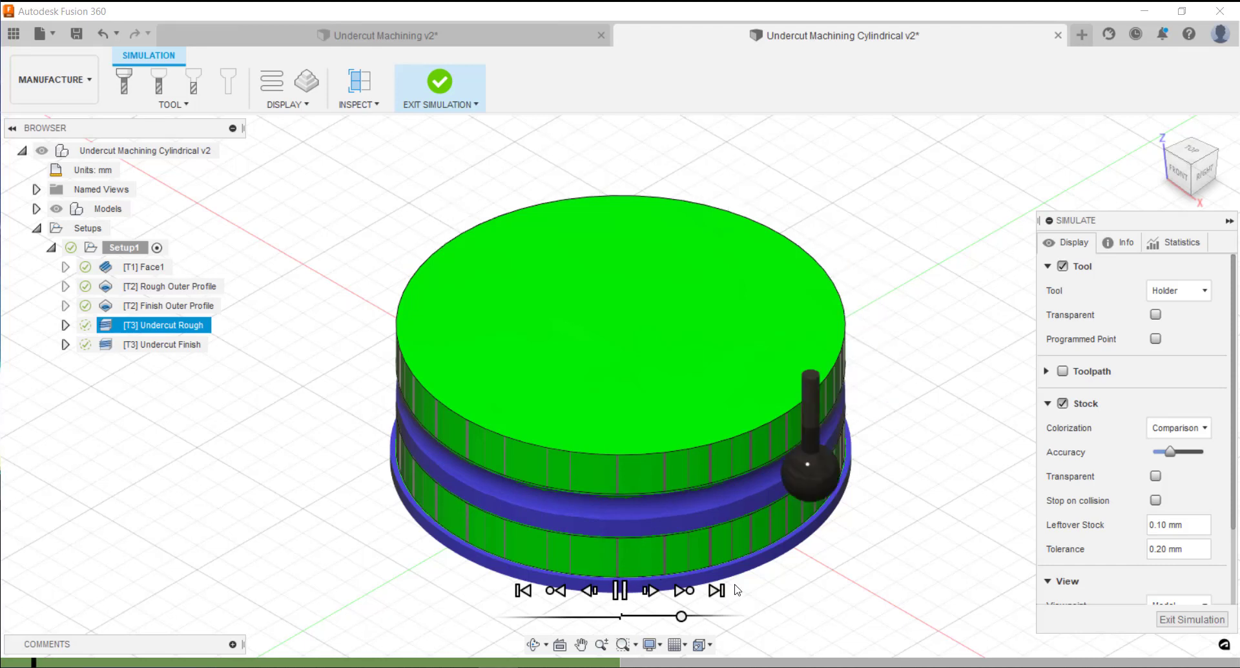
left_click(1177, 619)
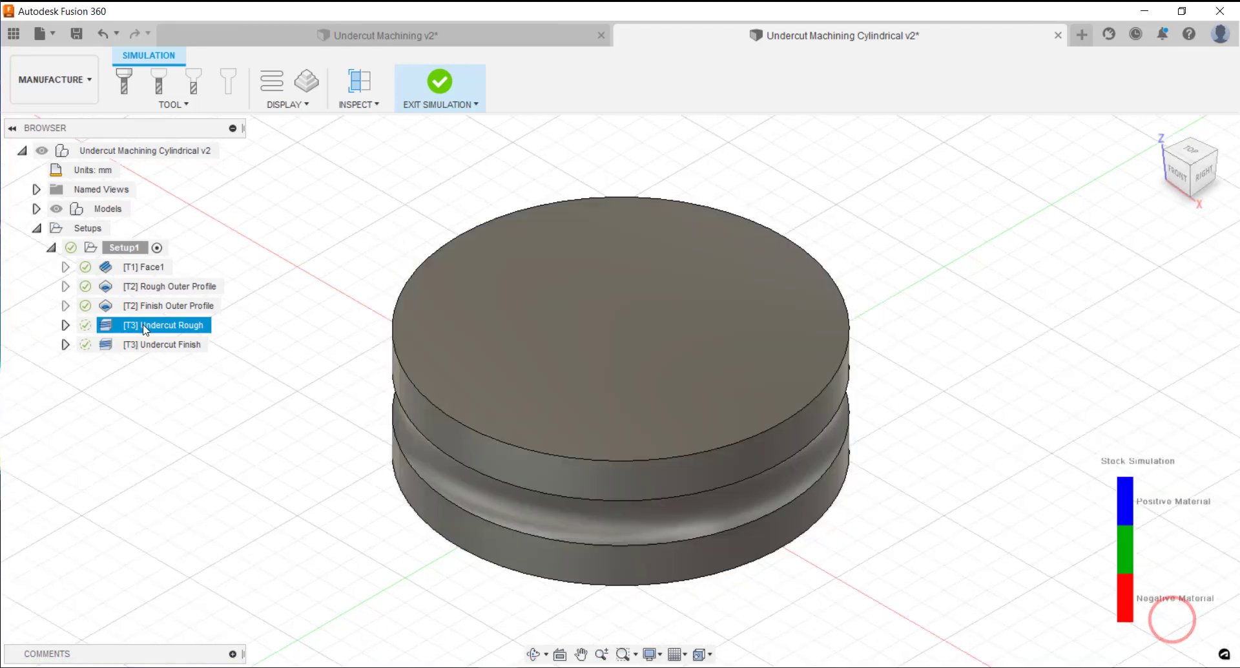
left_click(161, 328)
left_click(161, 344, "shift")
right_click(161, 342)
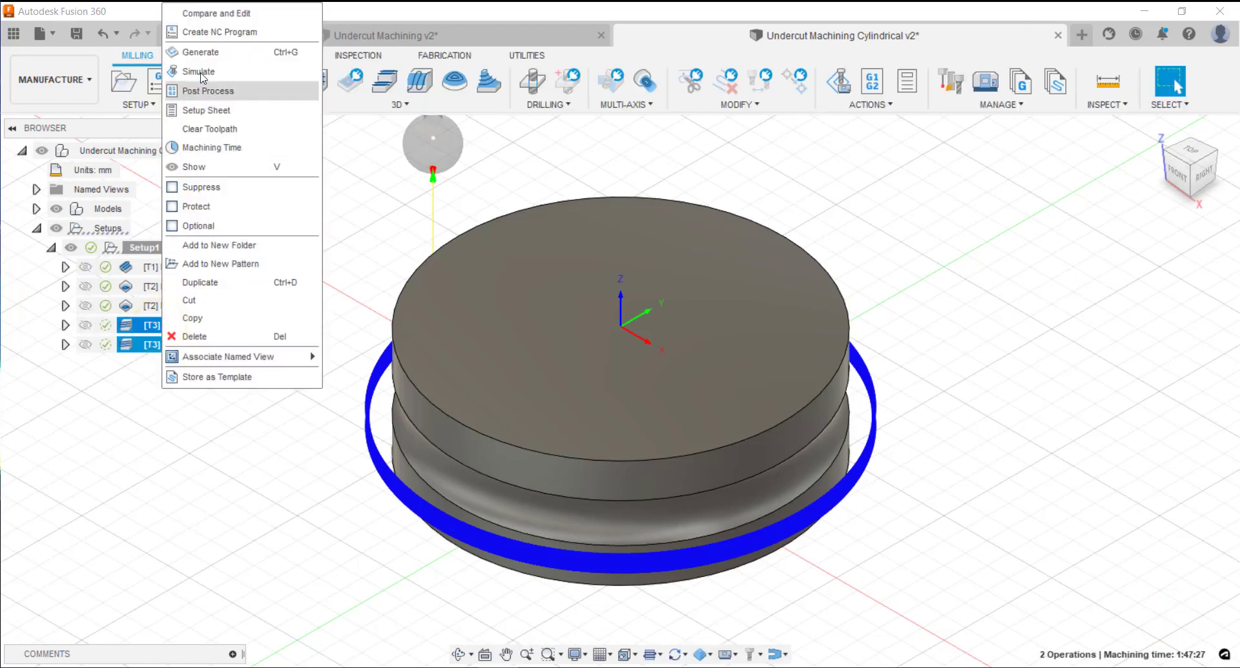
left_click(359, 228)
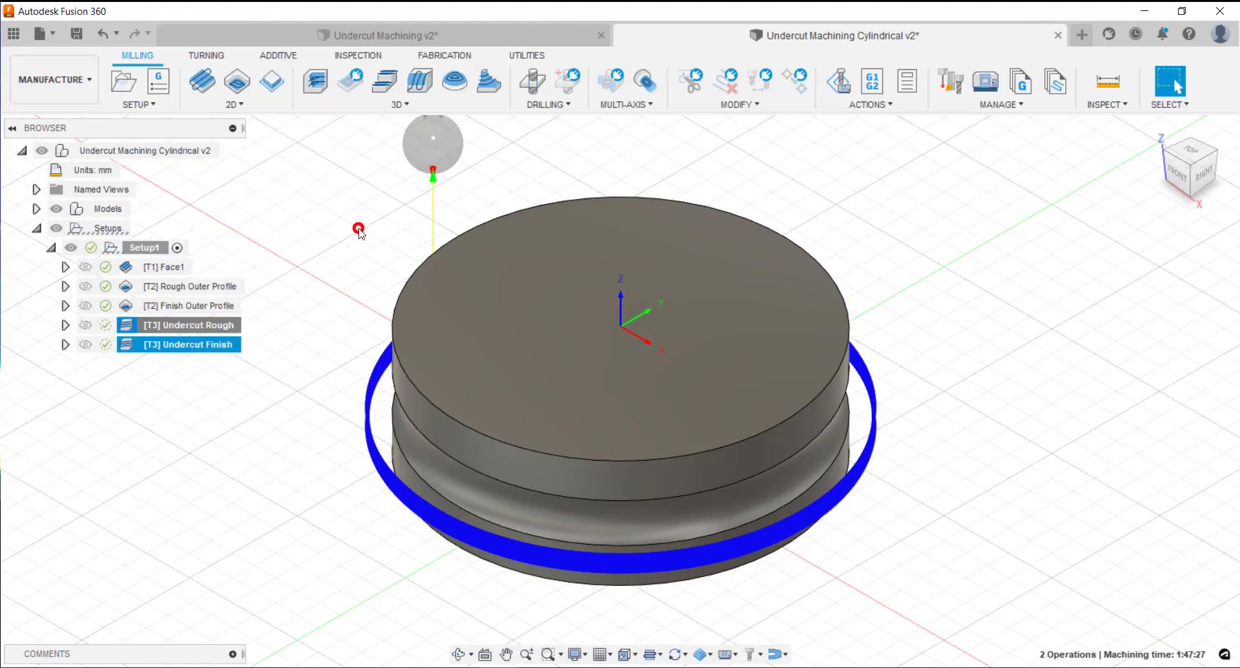
left_click(210, 326)
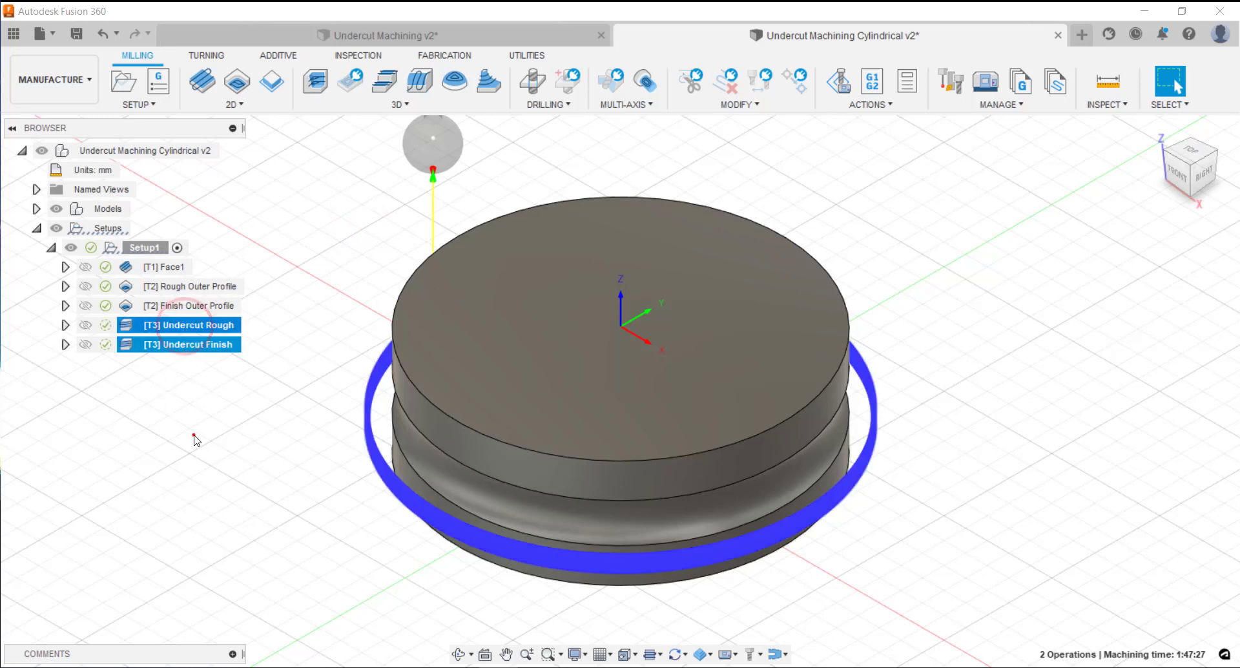
left_click(191, 429)
Step: Change the pass direction of the Undercut Rough operation to One way and regenerate its toolpath
left_click(197, 331)
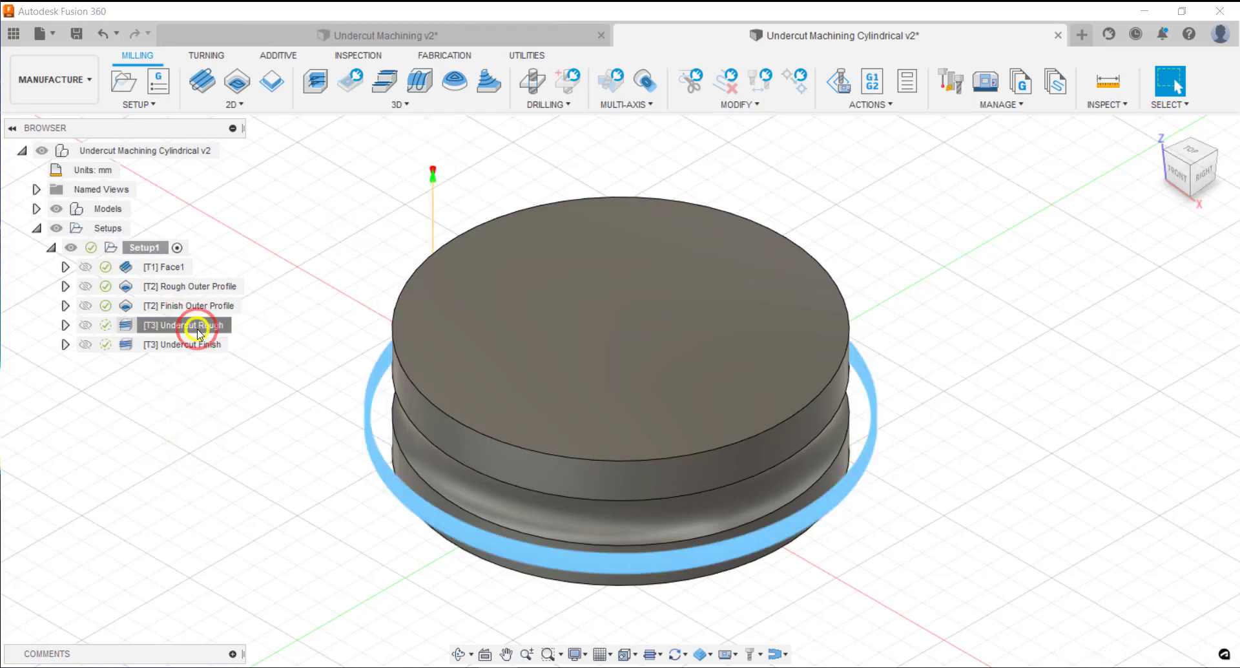
right_click(200, 327)
left_click(275, 16)
left_click(1044, 183)
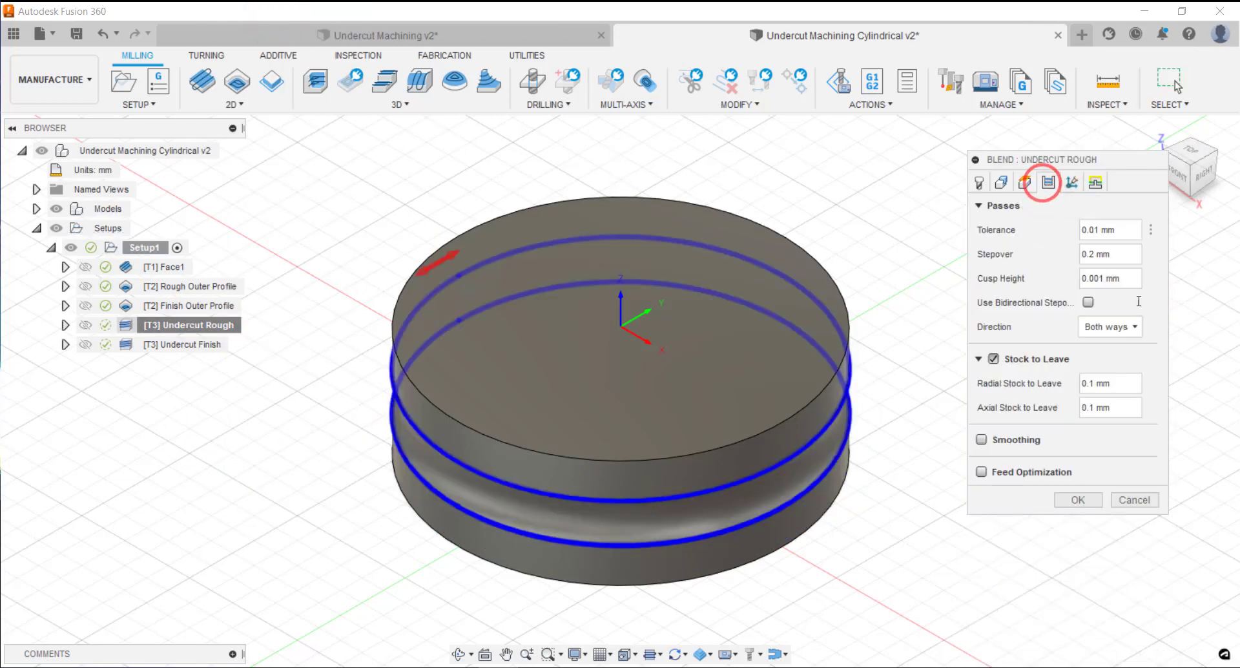
left_click(1138, 326)
left_click(1127, 350)
left_click(1083, 499)
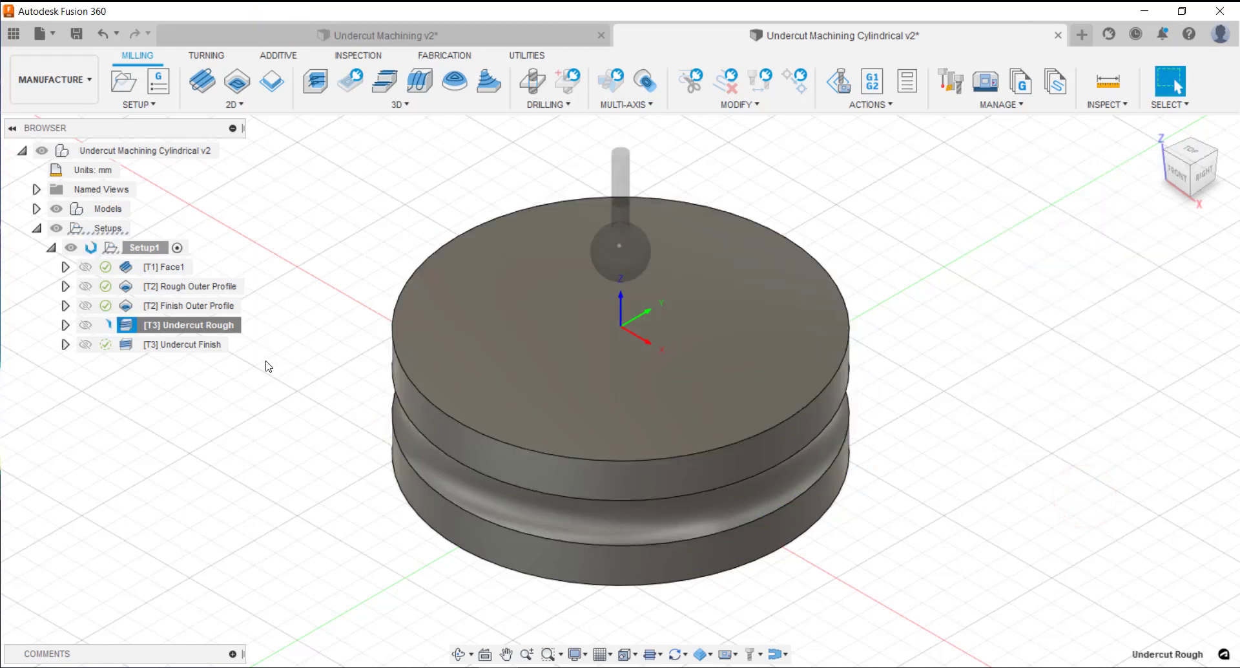
Step: Change the pass direction of the Undercut Finish operation to One way and regenerate its toolpath
right_click(193, 351)
left_click(219, 14)
left_click(1047, 184)
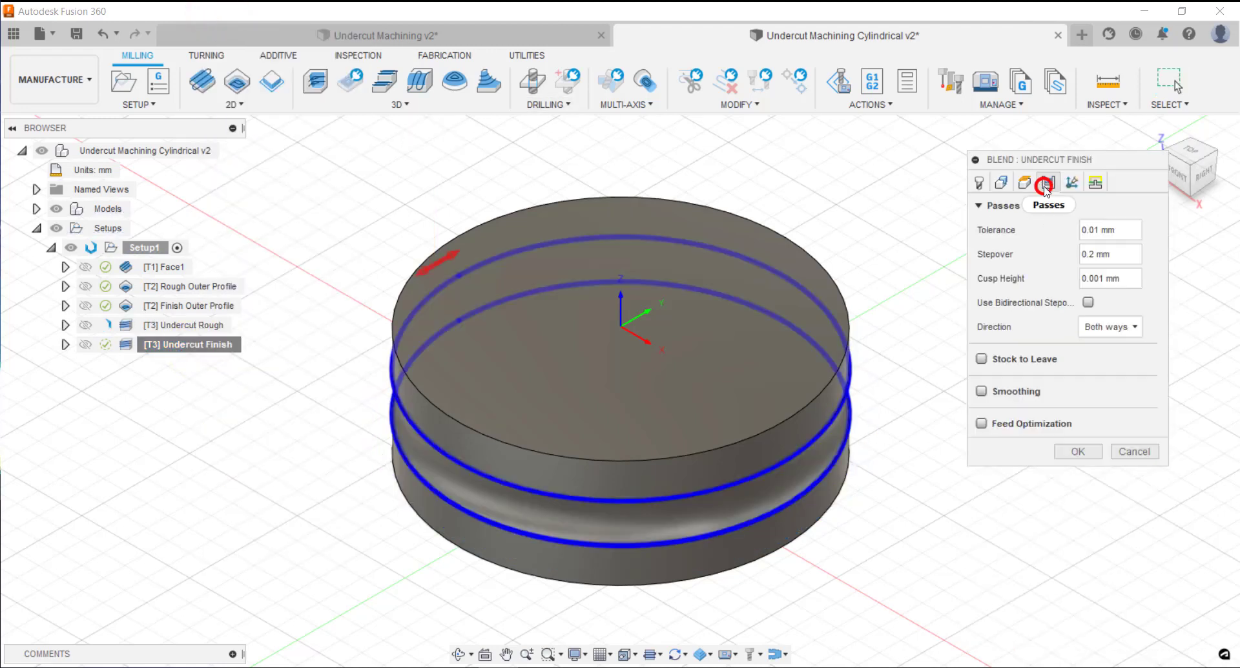
left_click(1115, 329)
left_click(1120, 352)
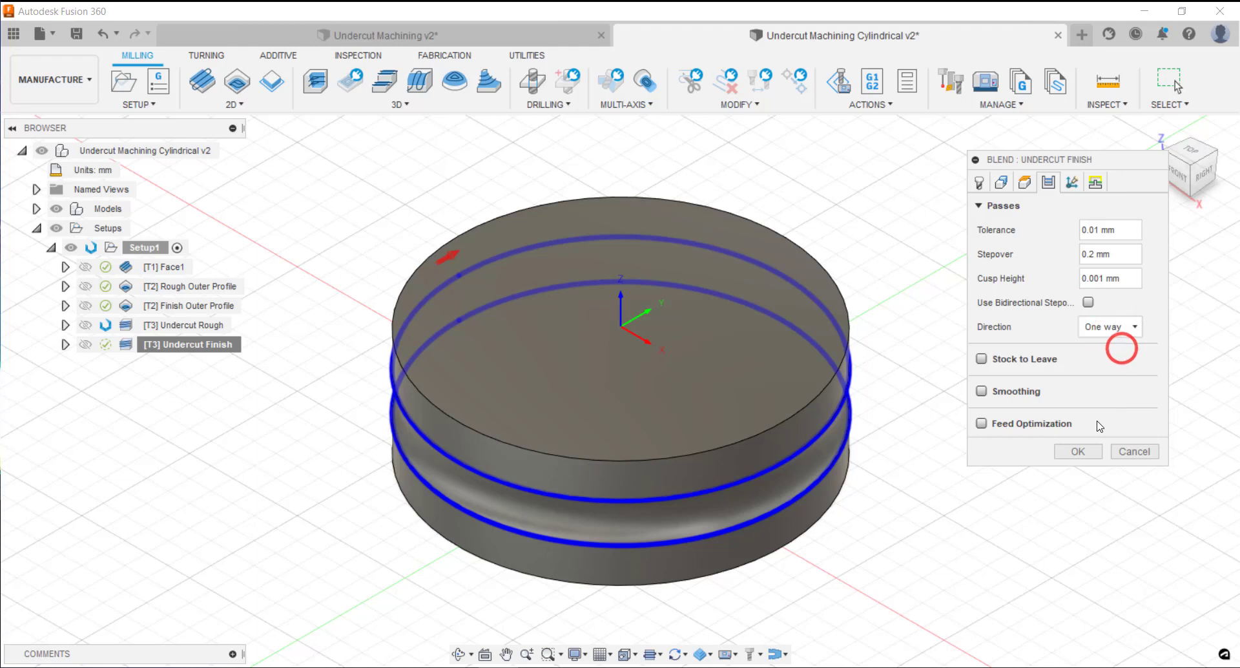
left_click(1078, 451)
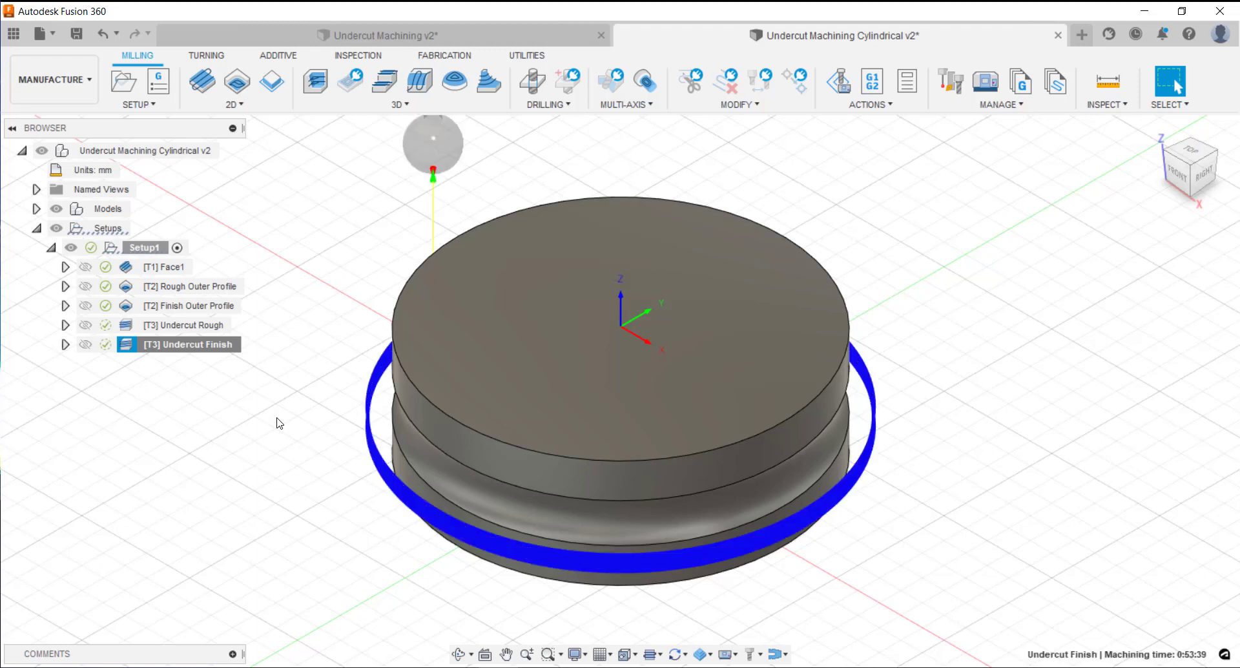
Step: Simulate the one-way Undercut Rough and Undercut Finish toolpaths together at a higher playback speed, then exit the simulation
left_click(219, 325)
left_click(199, 346, "ctrl")
right_click(198, 346)
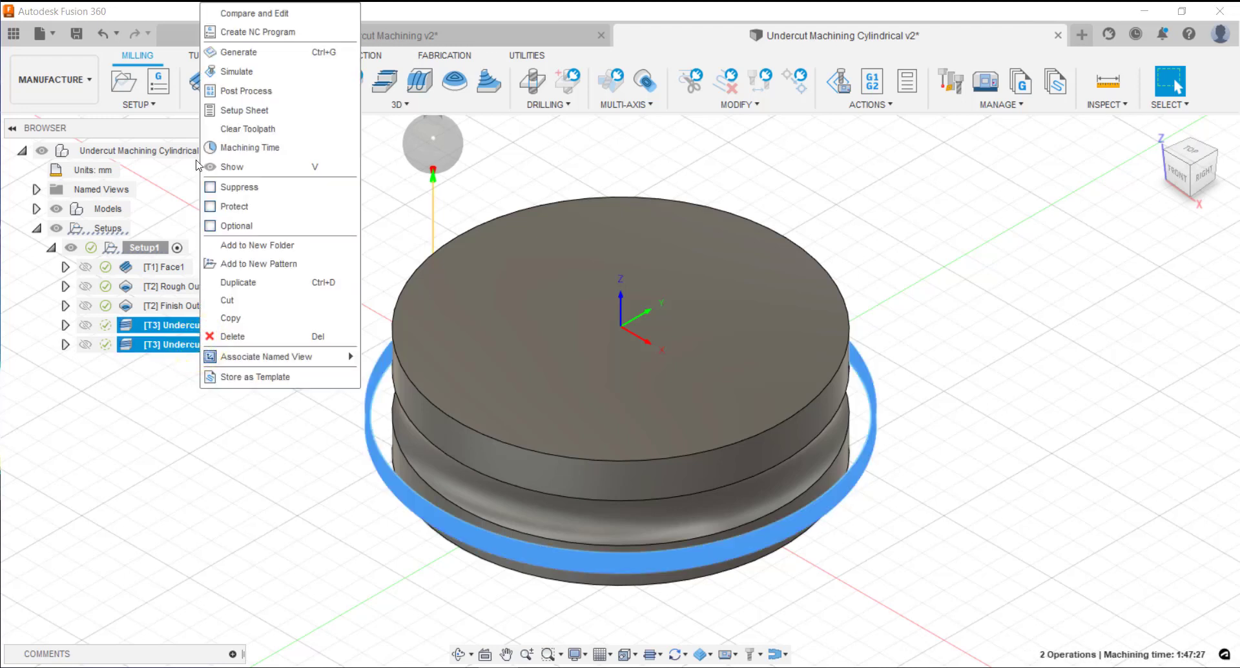
left_click(242, 76)
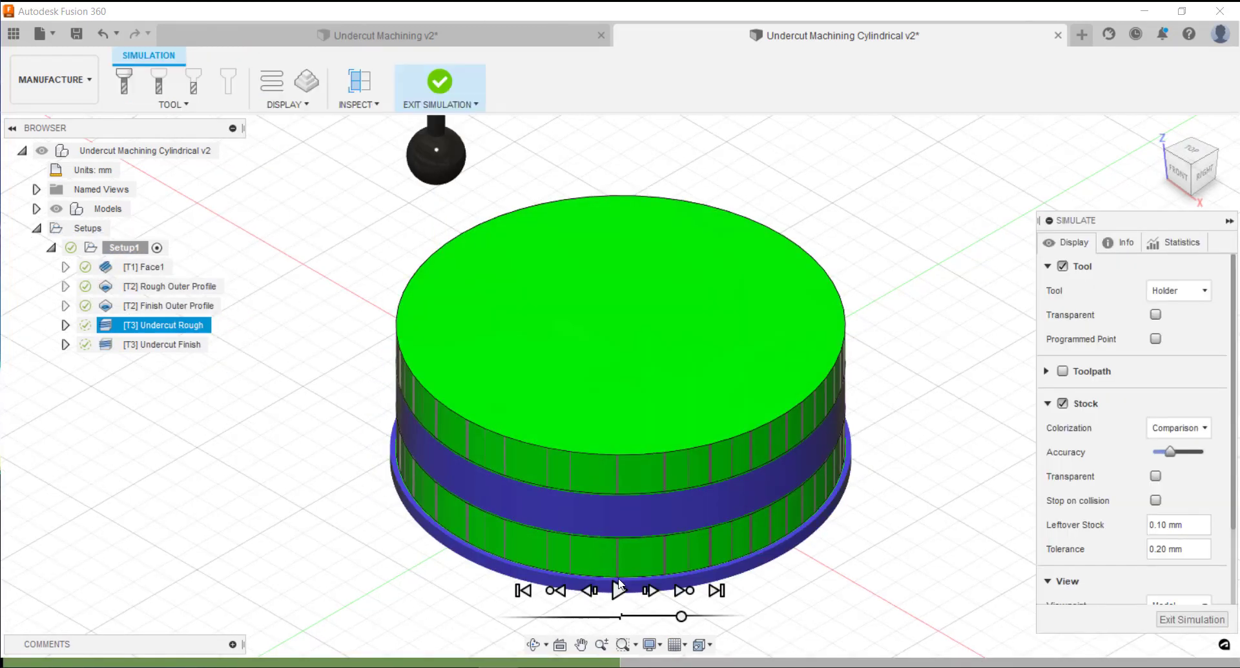
left_click(618, 590)
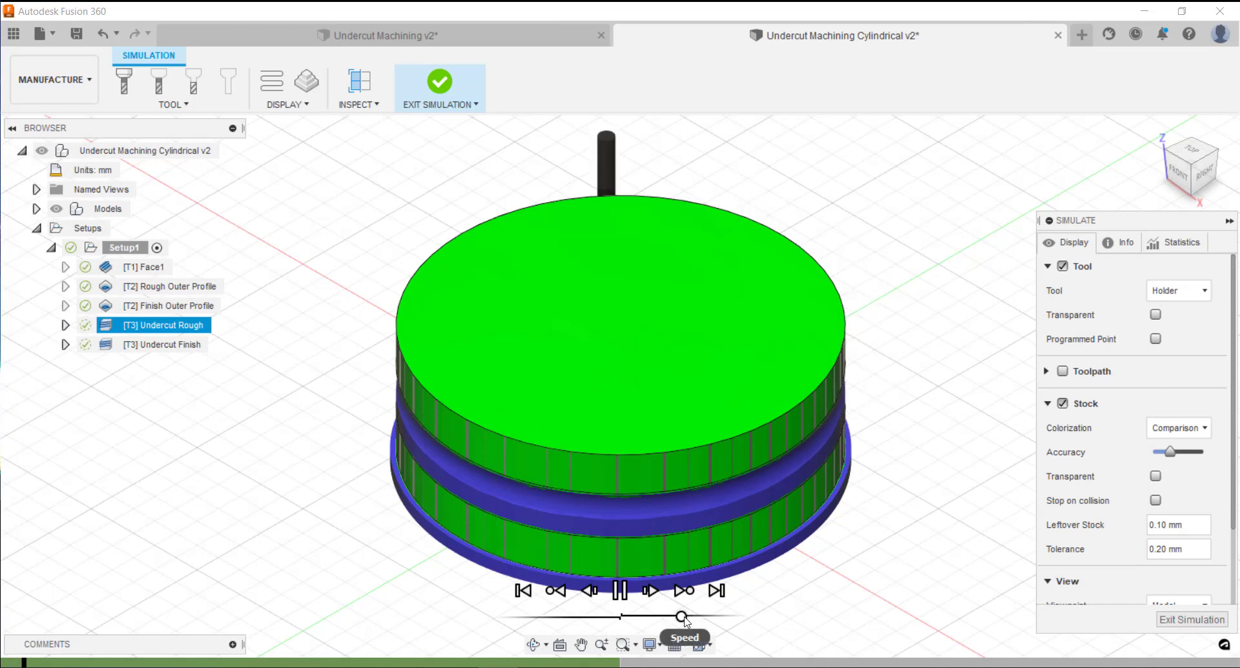
mouse_move(683, 616)
left_mouse_down()
mouse_move(697, 617)
mouse_move(684, 618)
left_mouse_up()
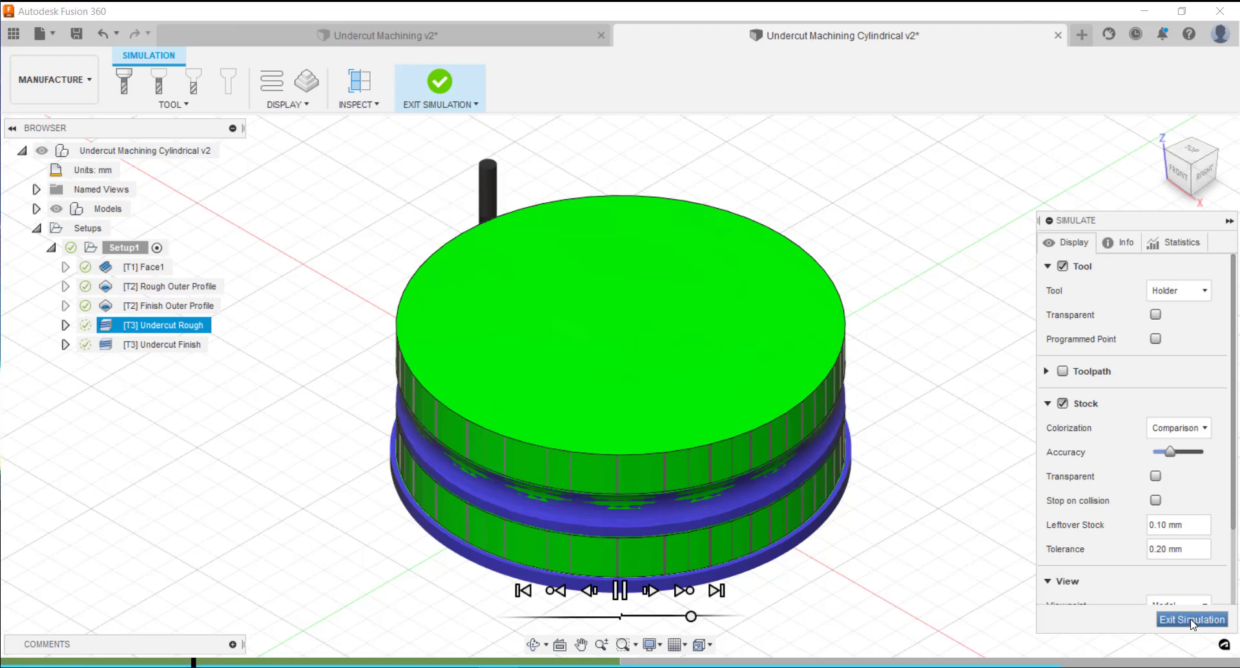
left_click(1192, 619)
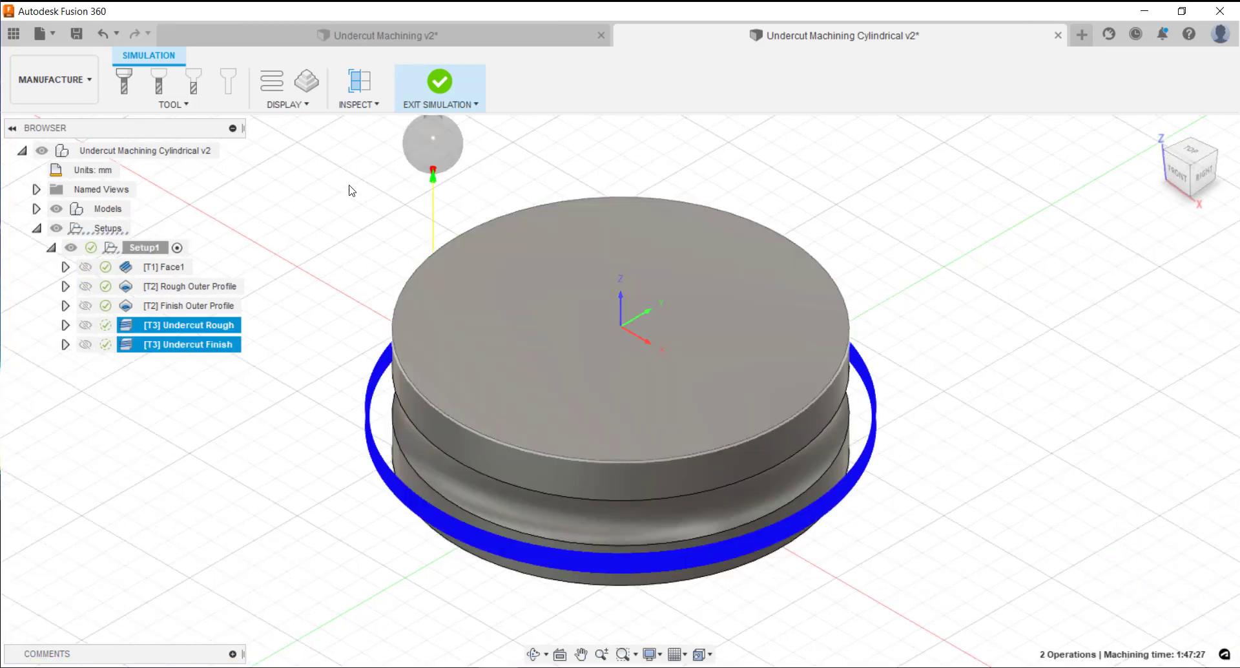
left_click(439, 83)
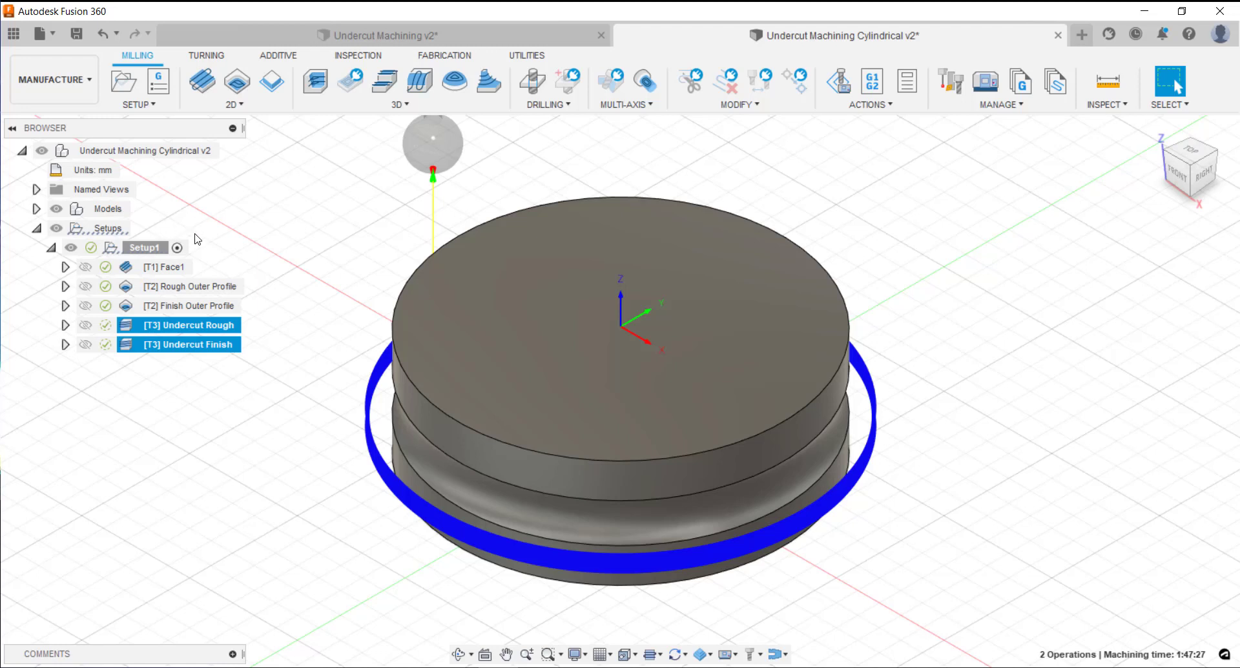
Step: Inspect the cylindrical part's undercut with the Accessibility Analysis in Setup1, then close the setup without keeping changes
left_click(152, 247)
left_click(152, 247)
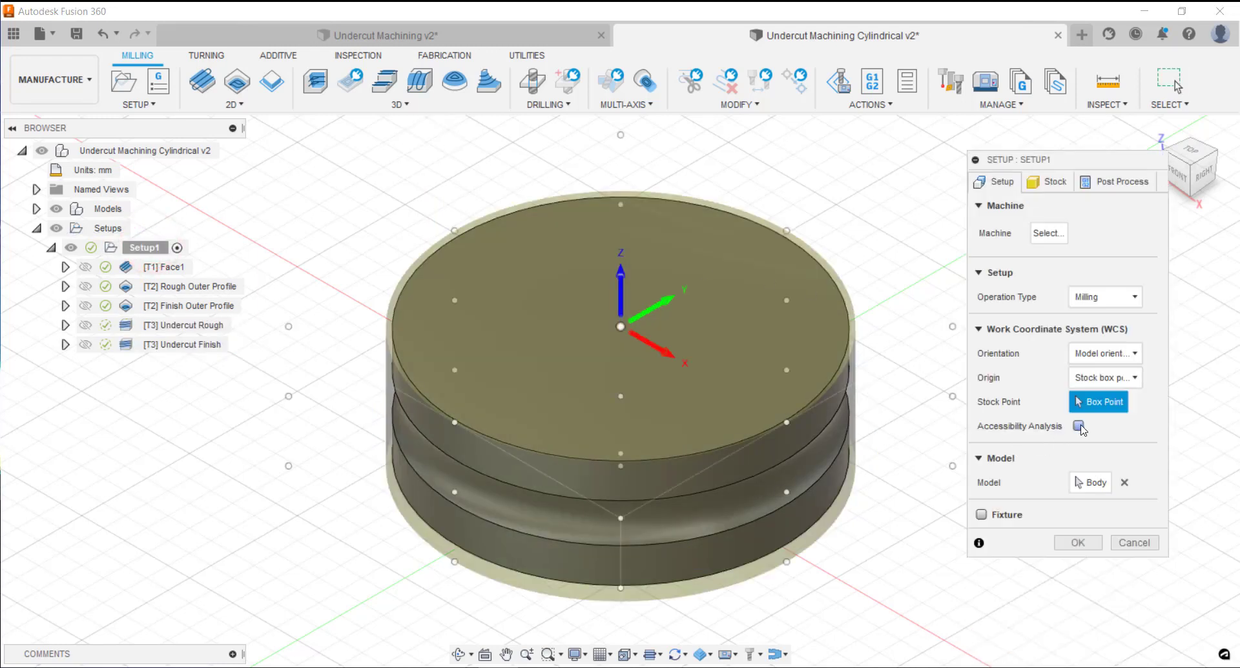
left_click(1079, 426)
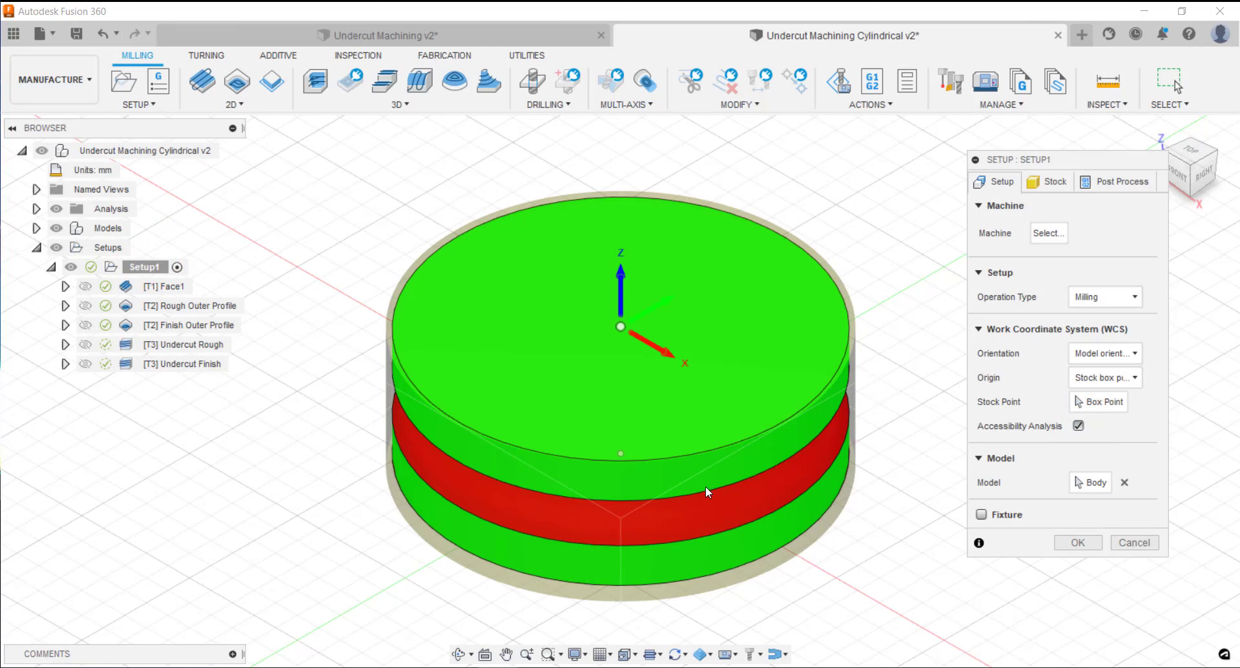
left_click(1150, 543)
left_click(392, 106)
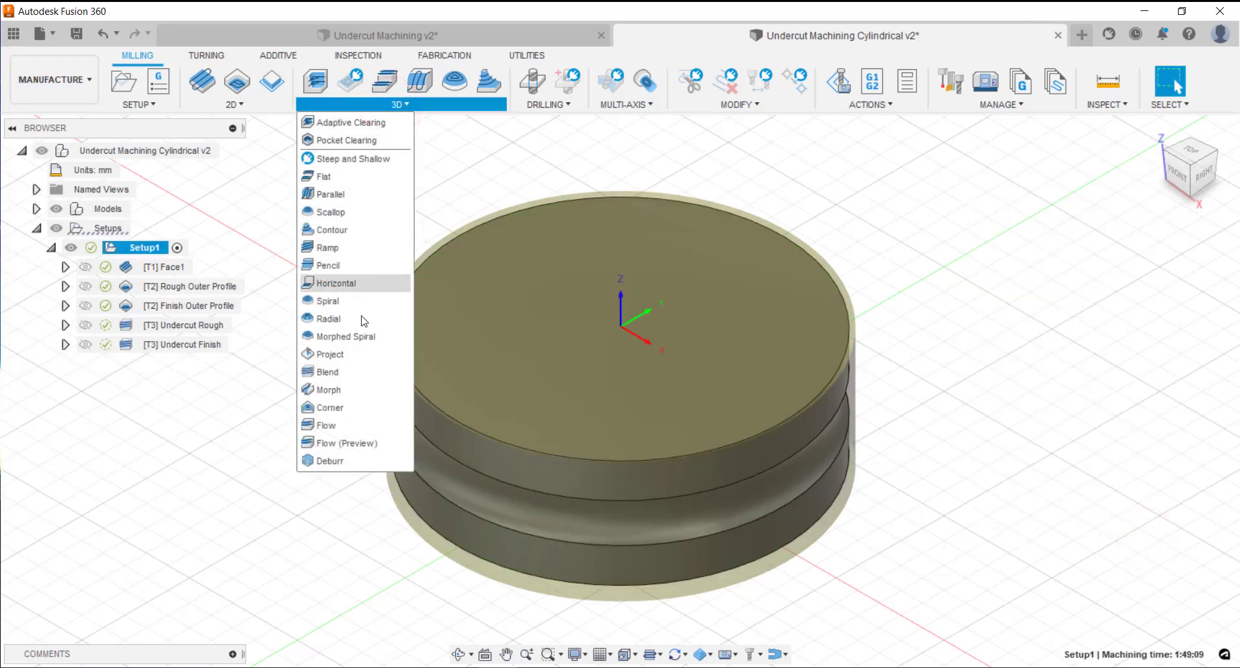
left_click(339, 372)
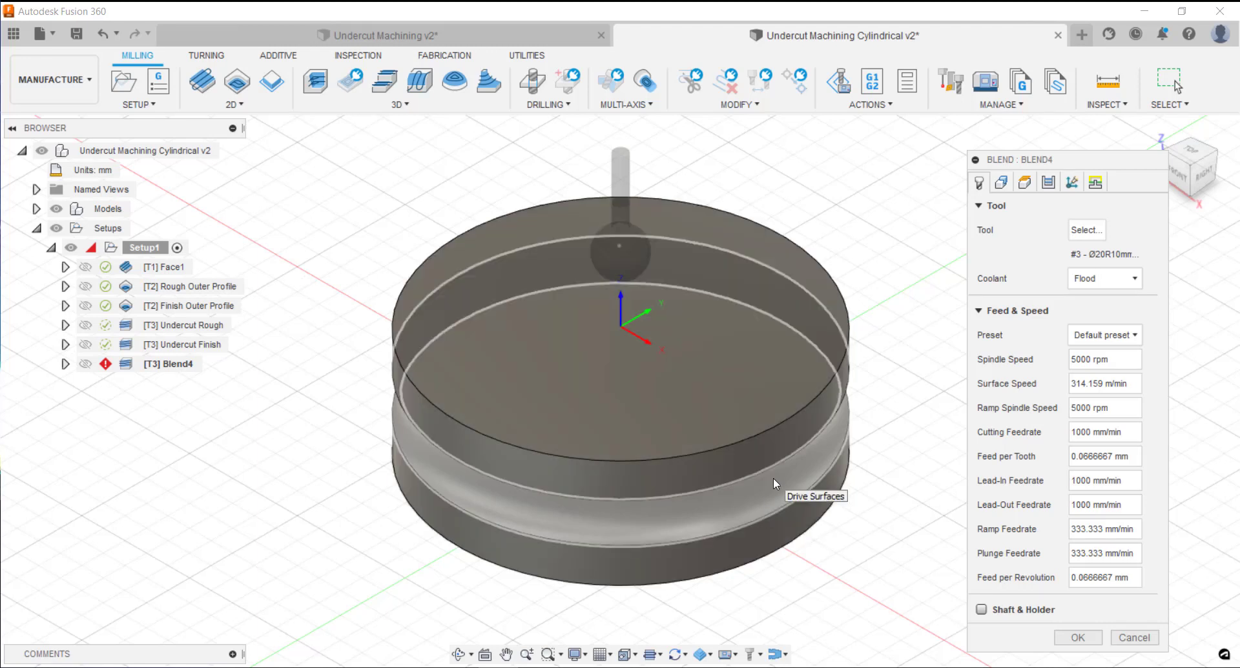
left_click(1153, 639)
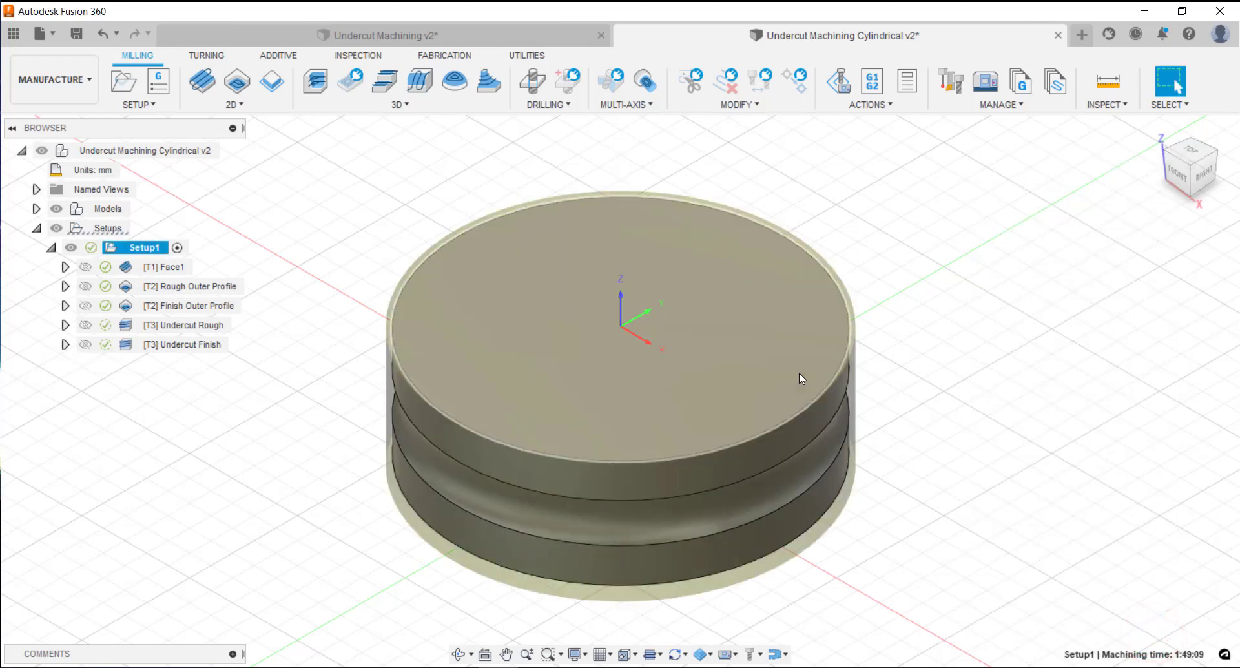